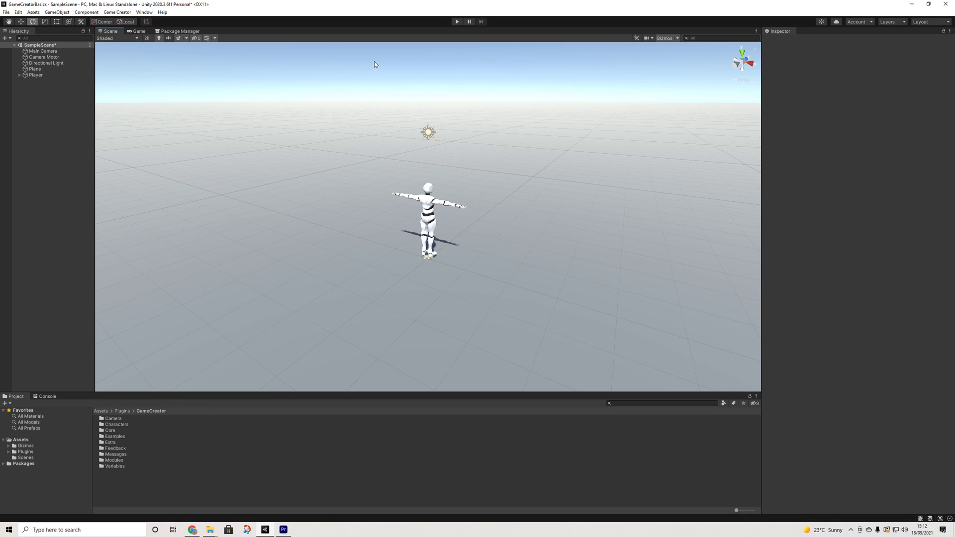
Step: Import all files of the Quests package from the Package Manager
left_click(184, 32)
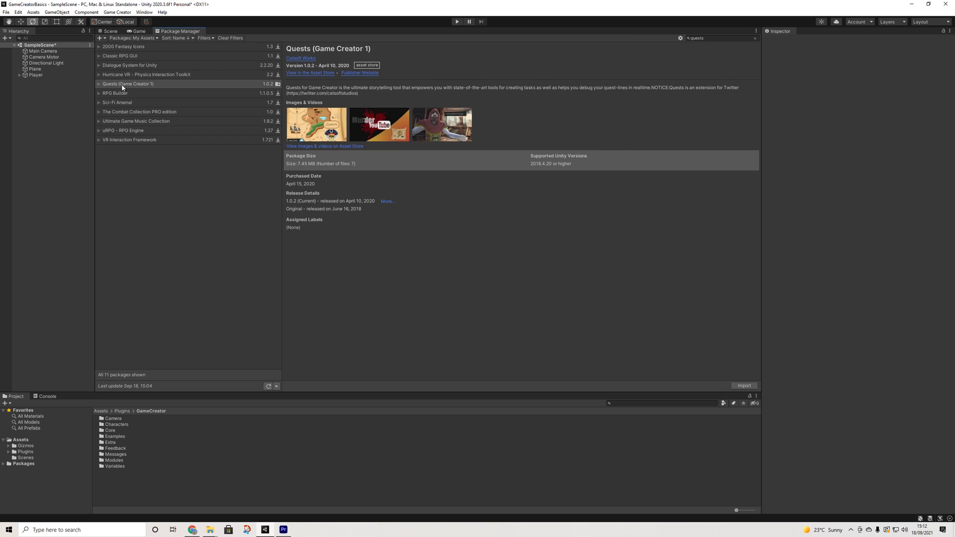
left_click(744, 385)
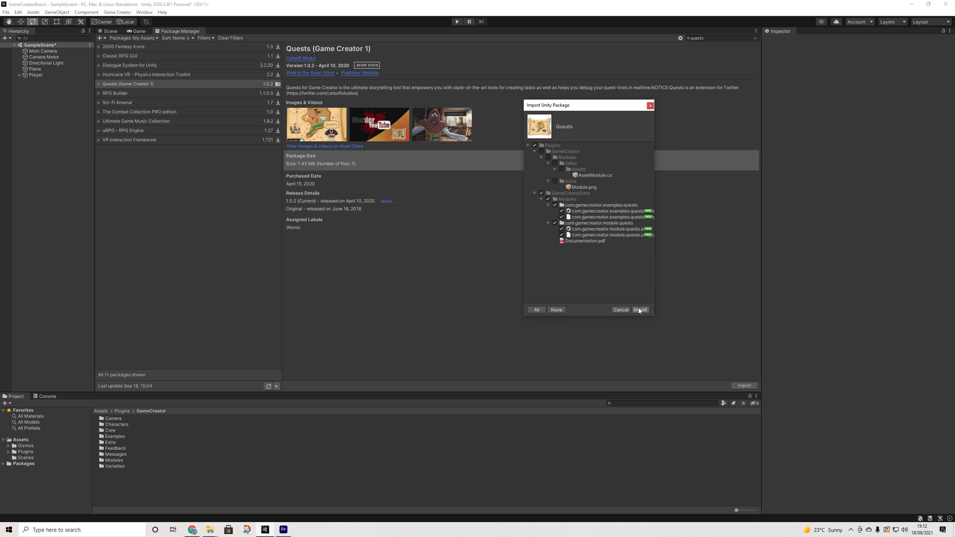
left_click(640, 310)
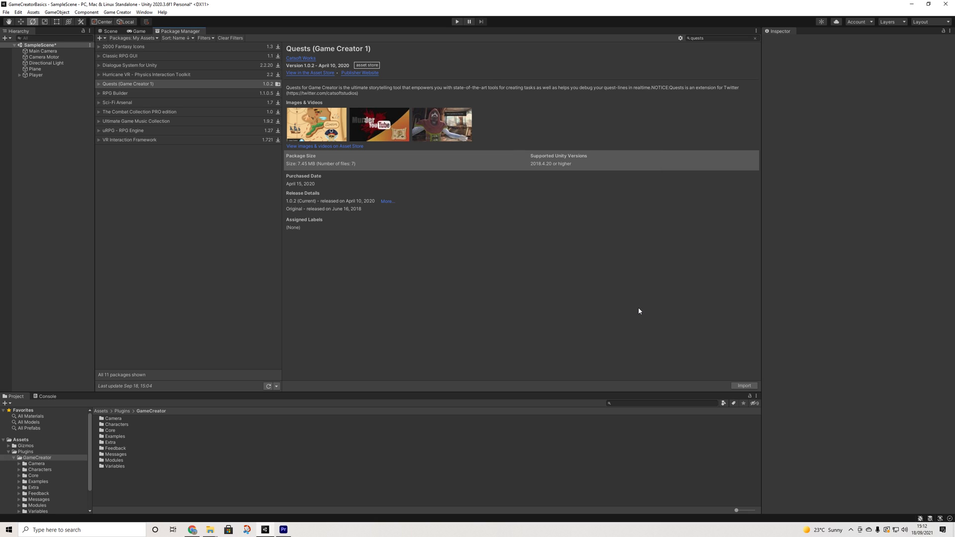
Step: Enable and import the Quests module in the Game Creator Module Manager
left_click(117, 12)
left_click(122, 48)
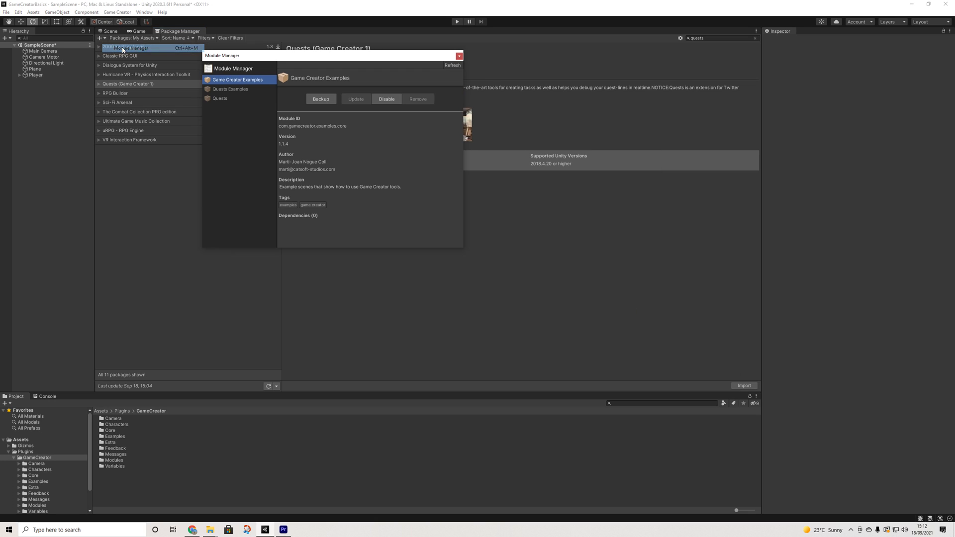
left_click(220, 98)
left_click(393, 99)
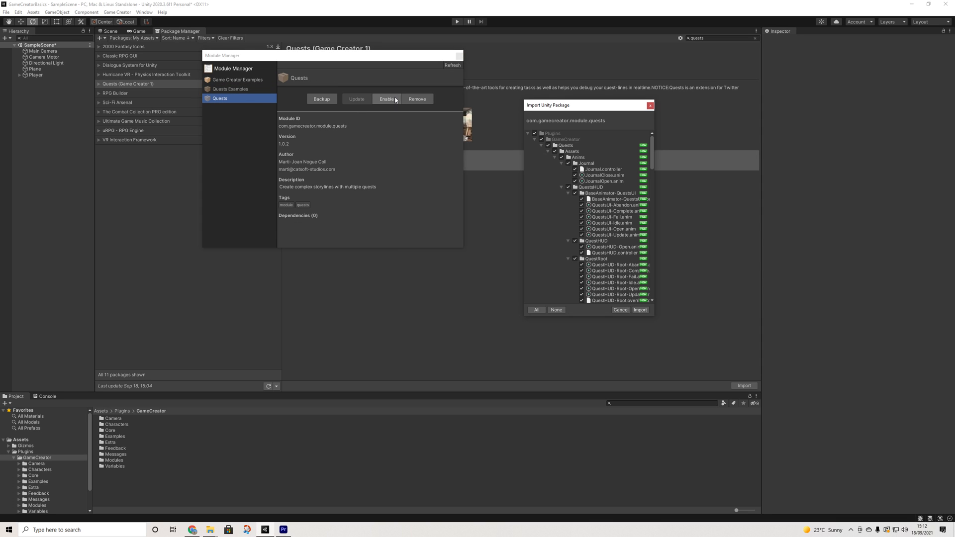
left_click(646, 309)
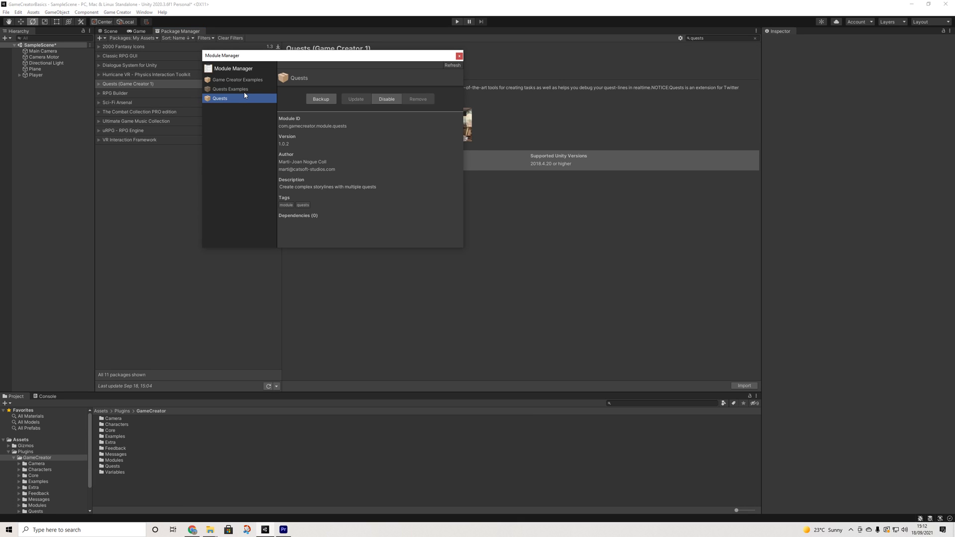
Step: Enable and import the Quests Examples module, keeping the installer, then close the Module Manager
left_click(243, 90)
left_click(388, 100)
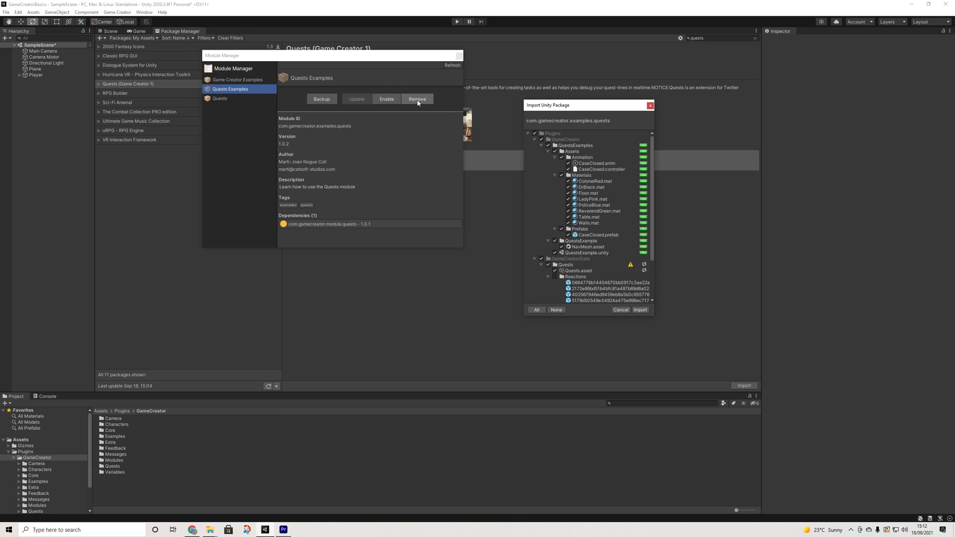
left_click(644, 311)
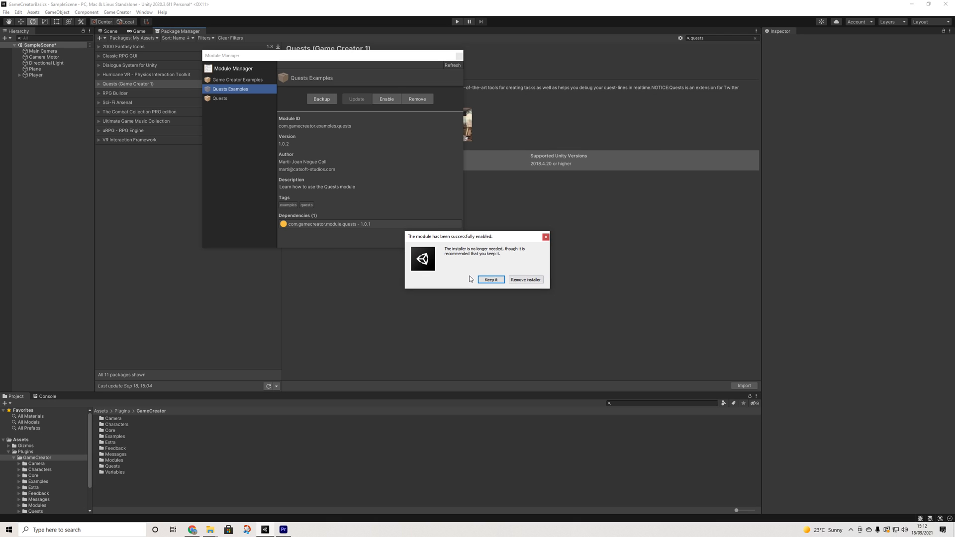
left_click(486, 280)
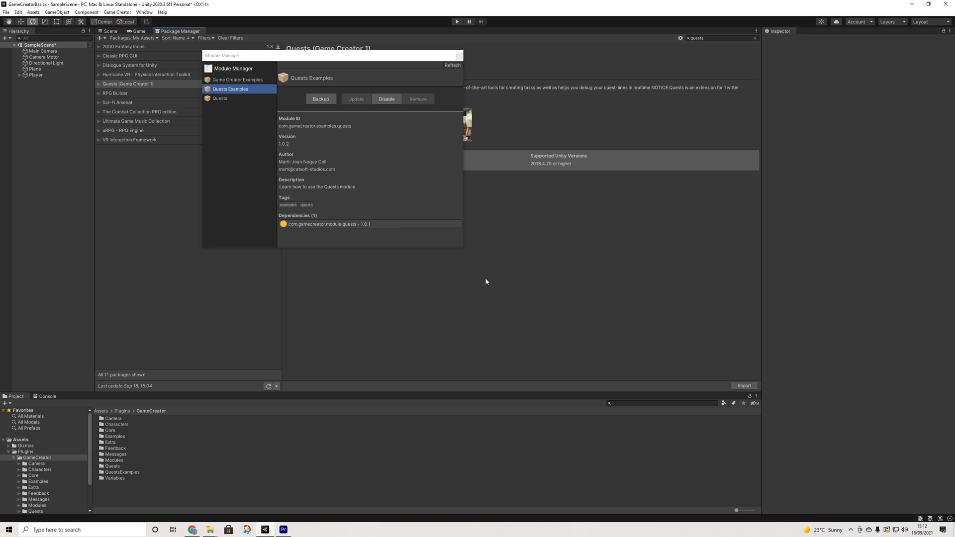
left_click(458, 57)
Step: Open the QuestsExample scene from QuestsExamples, saving the current scene, and switch to 3D view
double_click(118, 473)
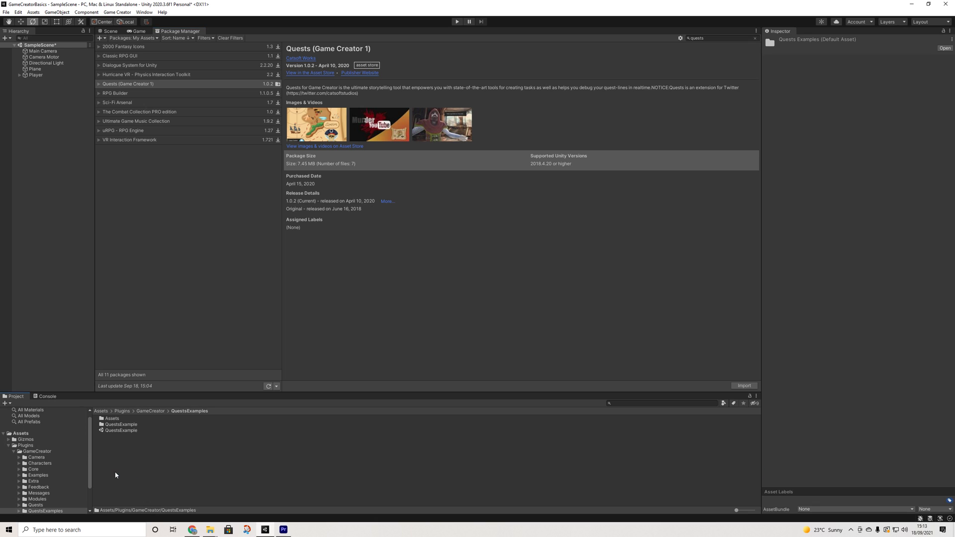
double_click(121, 430)
left_click(468, 280)
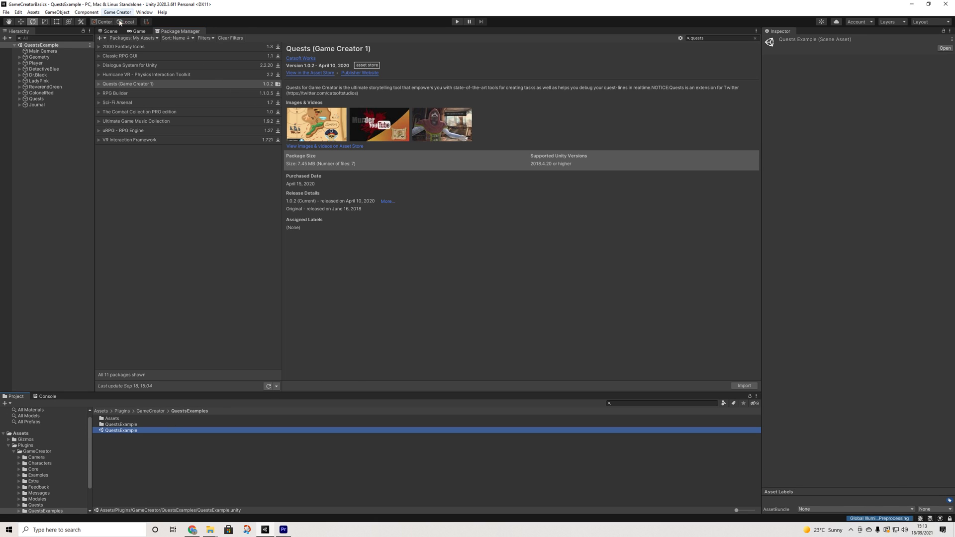
left_click(110, 31)
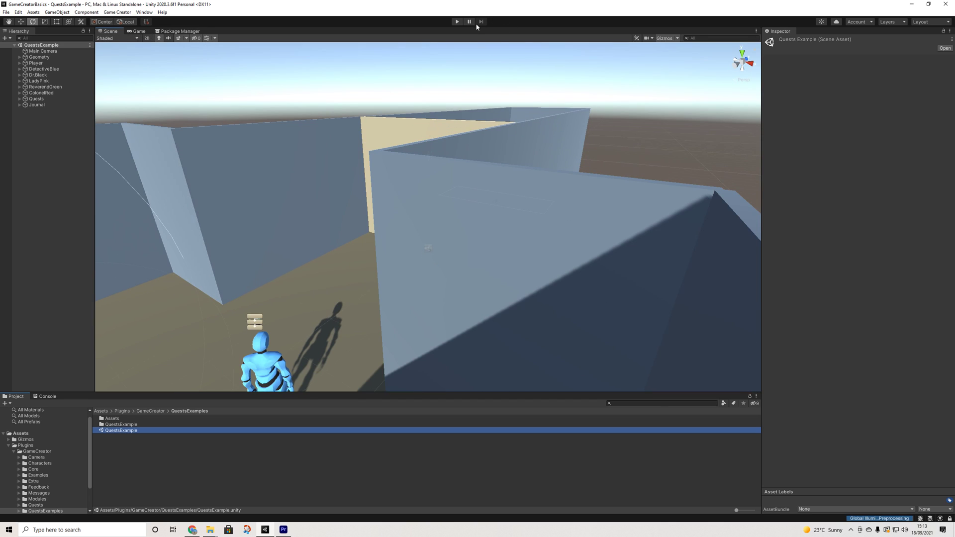
Step: Play the demo, track Murder at the table in the journal, and walk to Detective Blue
left_click(458, 22)
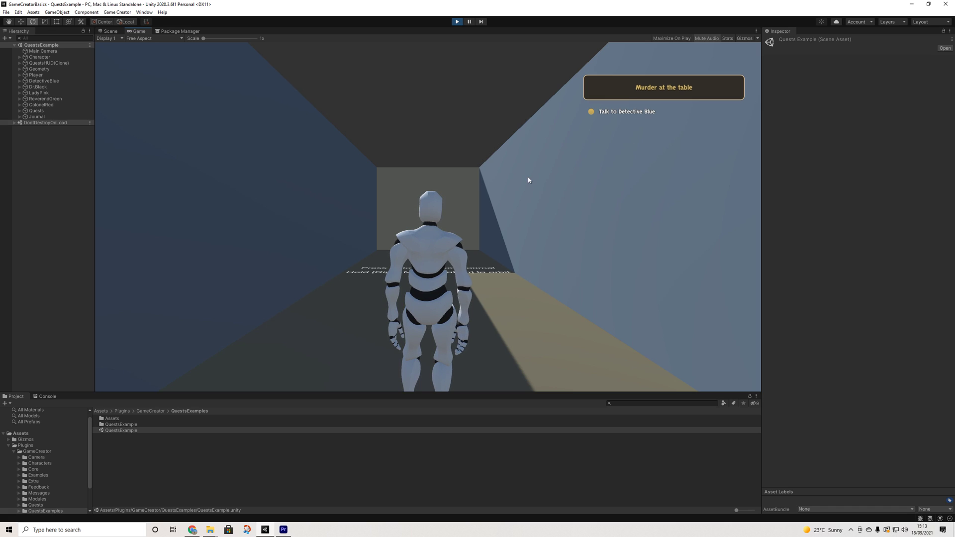
key("w")
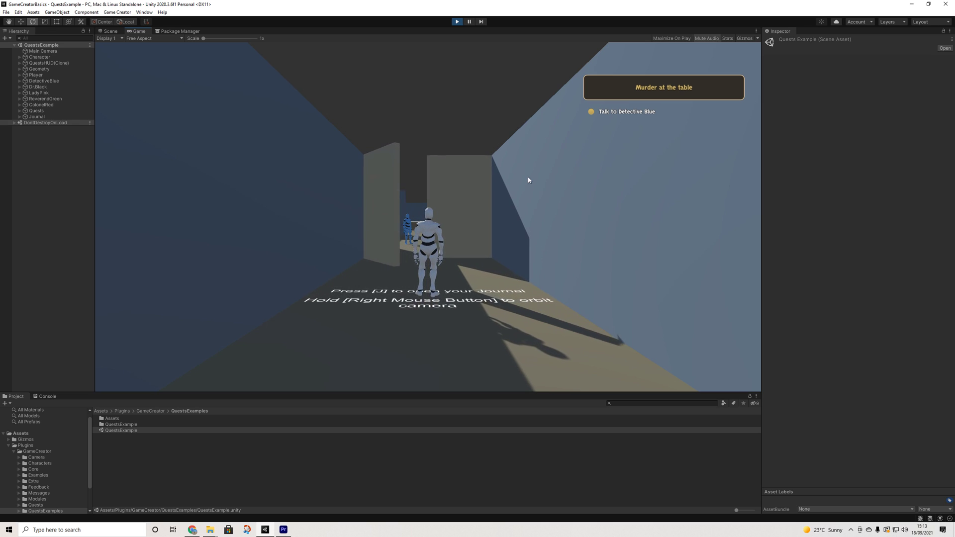
key("j")
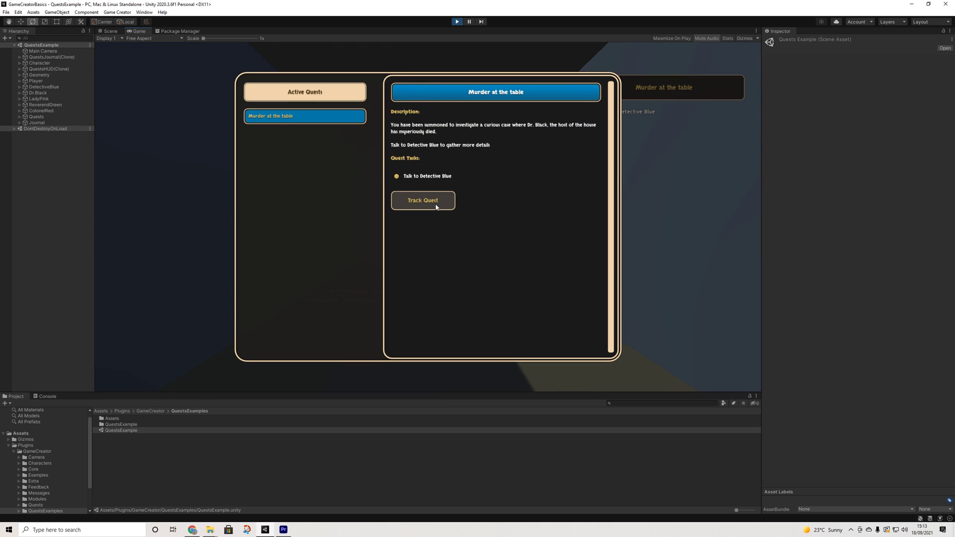
left_click(436, 205)
key("j")
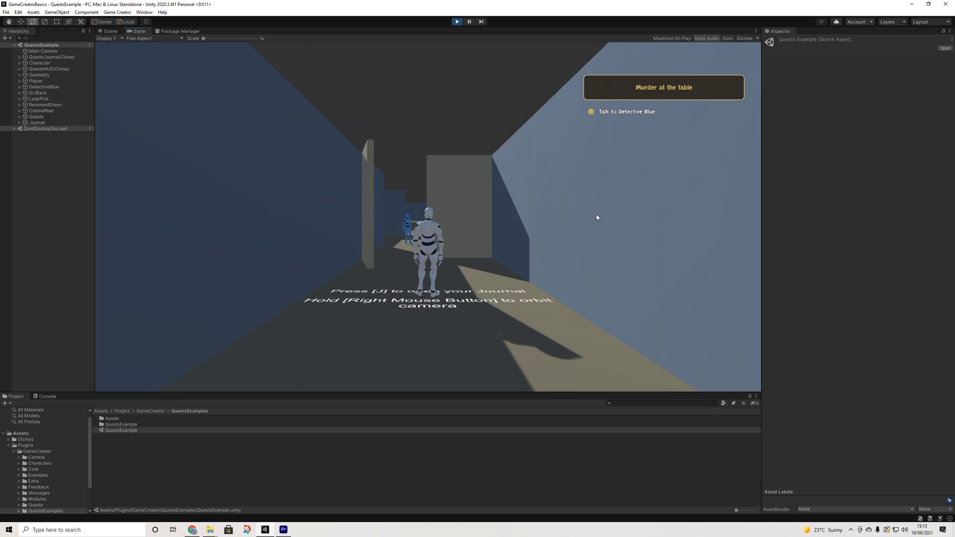
key("w")
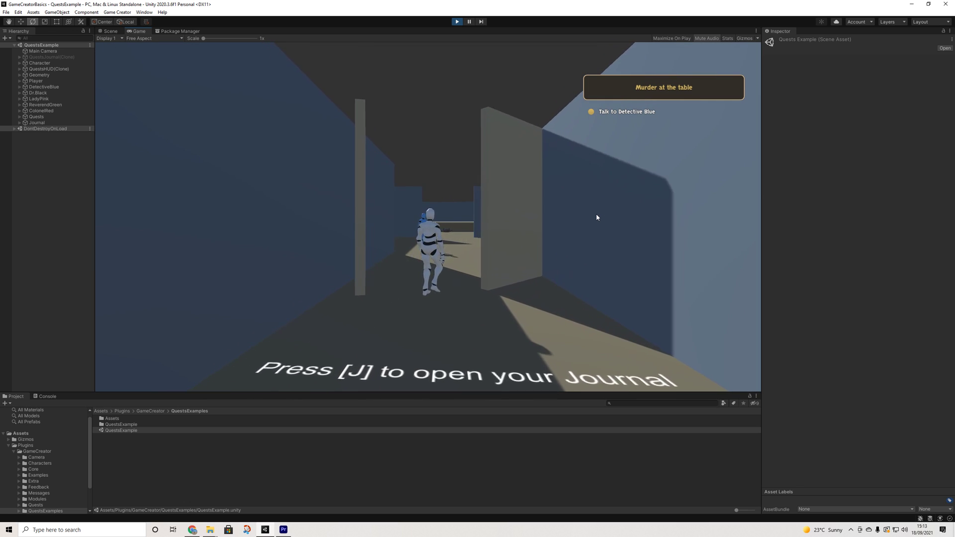
key("w")
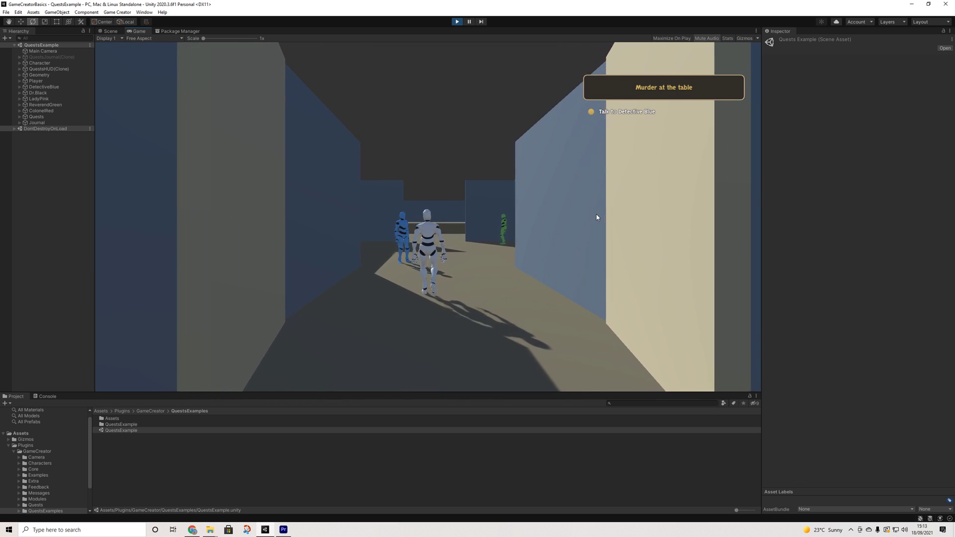
key("w")
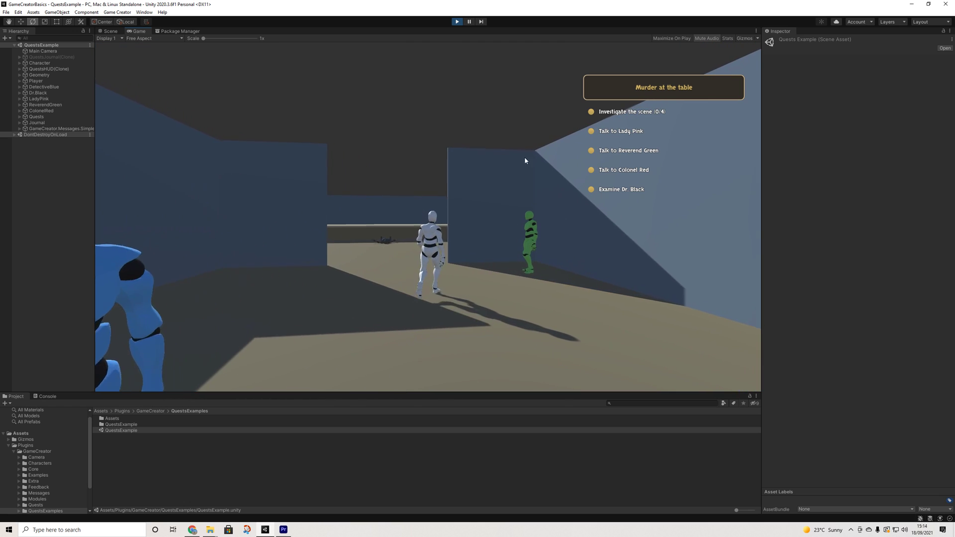
left_click(457, 21)
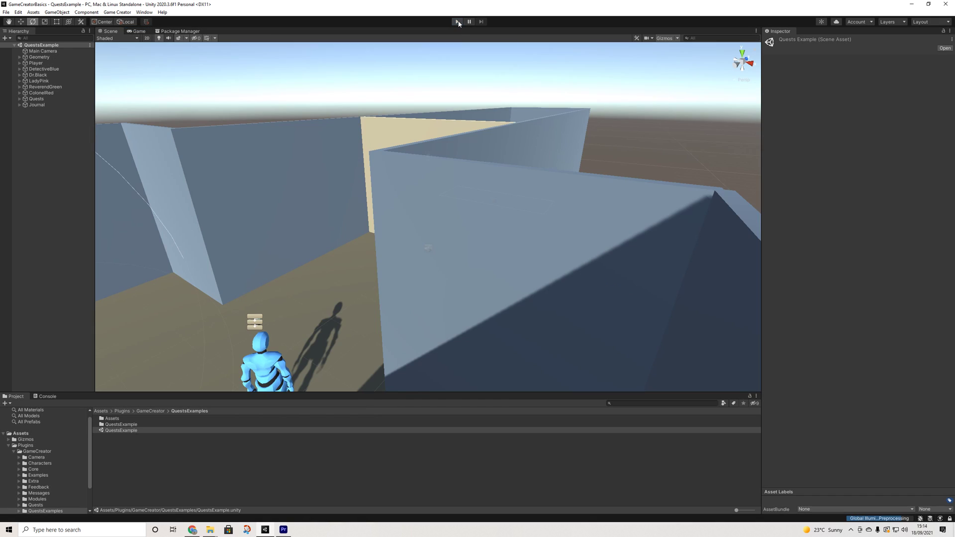
Step: Open SampleScene from the Scenes folder and add a Game Creator Trigger object
scroll(38, 475, "down", 2)
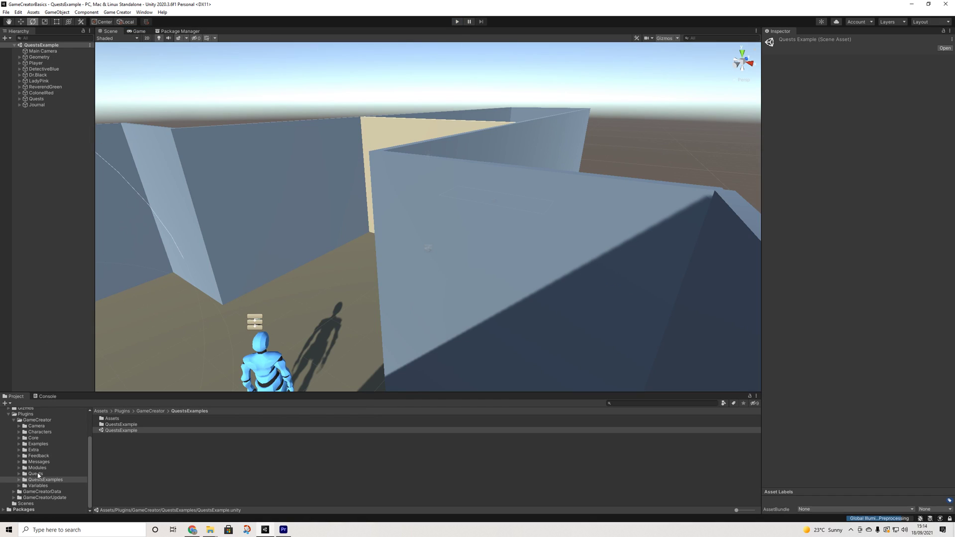
left_click(30, 504)
double_click(107, 425)
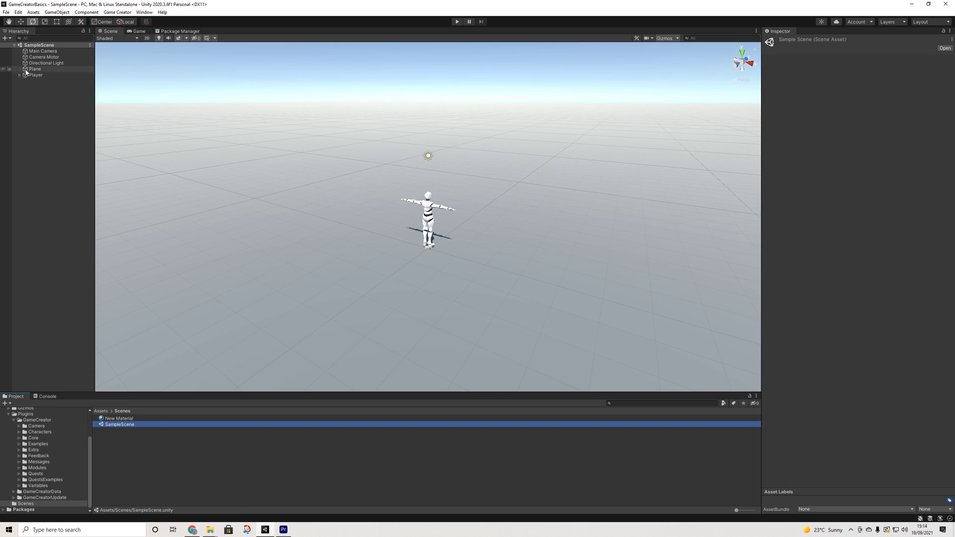
right_click(23, 89)
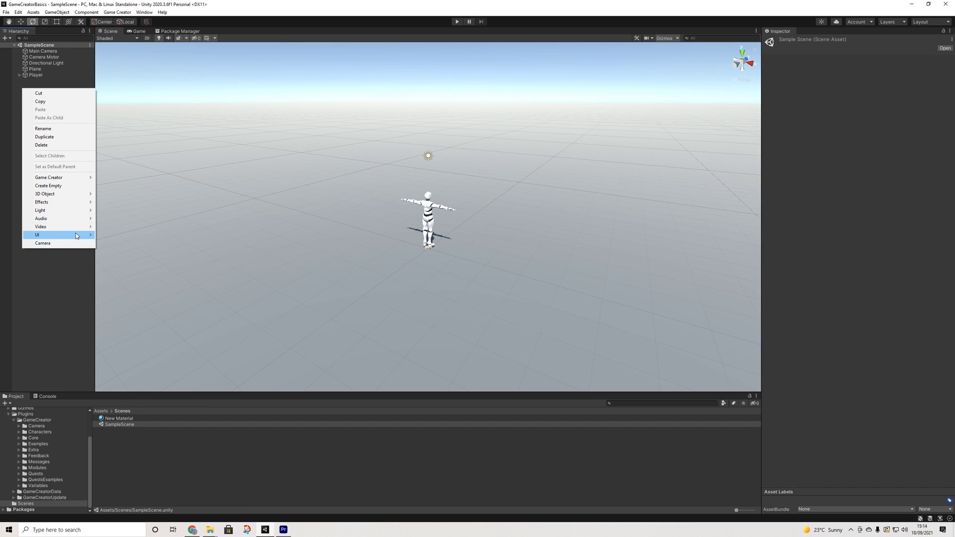
mouse_move(75, 178)
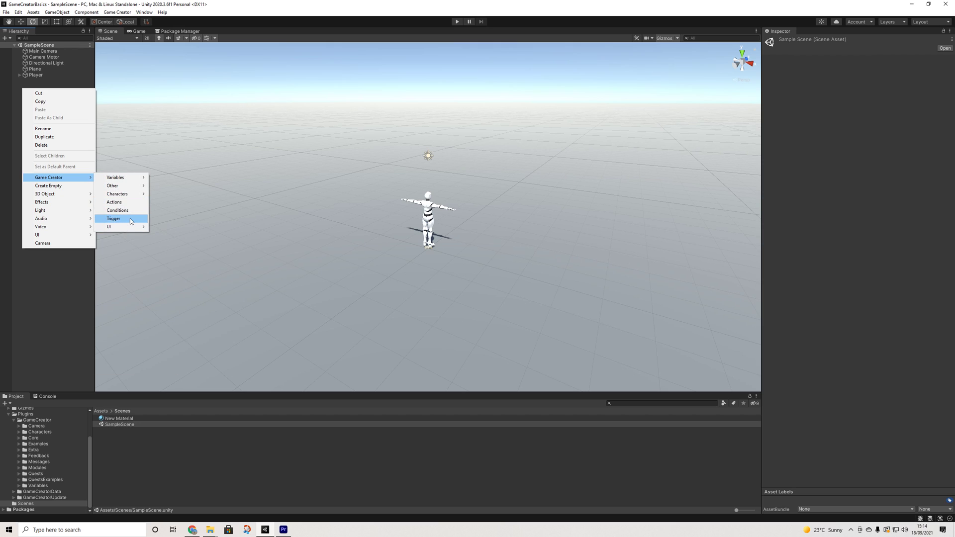
left_click(130, 219)
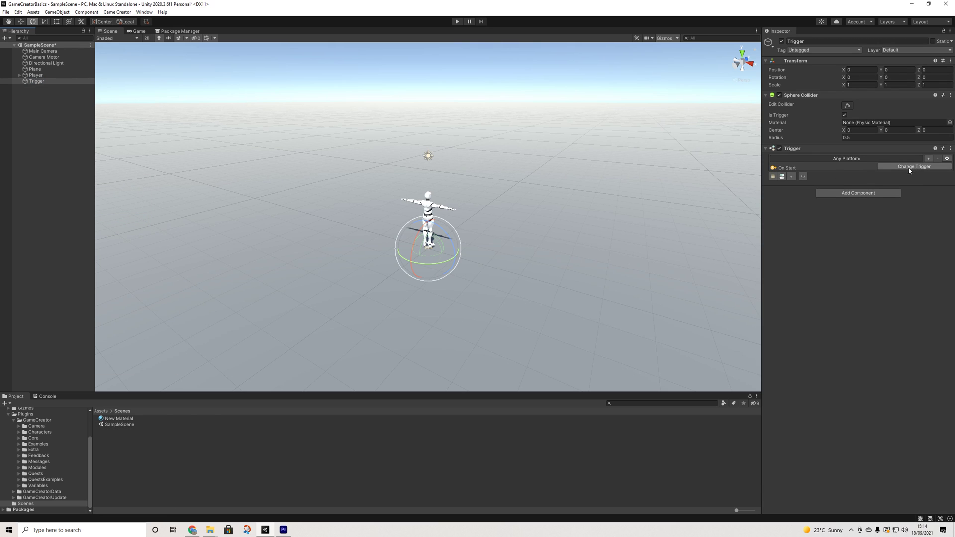
Step: Add an Actions component to the Trigger and link it to the trigger's list
left_click(858, 194)
type("a")
left_click(838, 219)
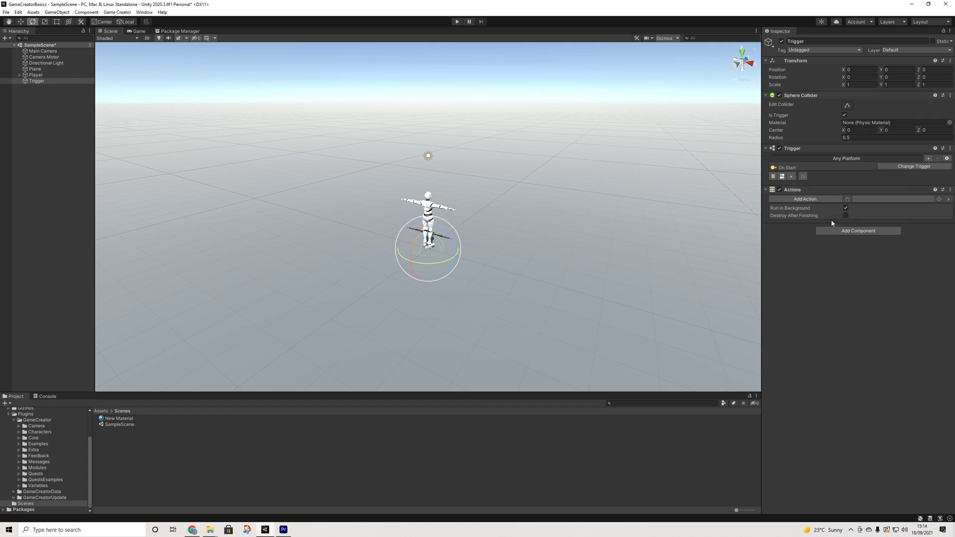
left_click(791, 176)
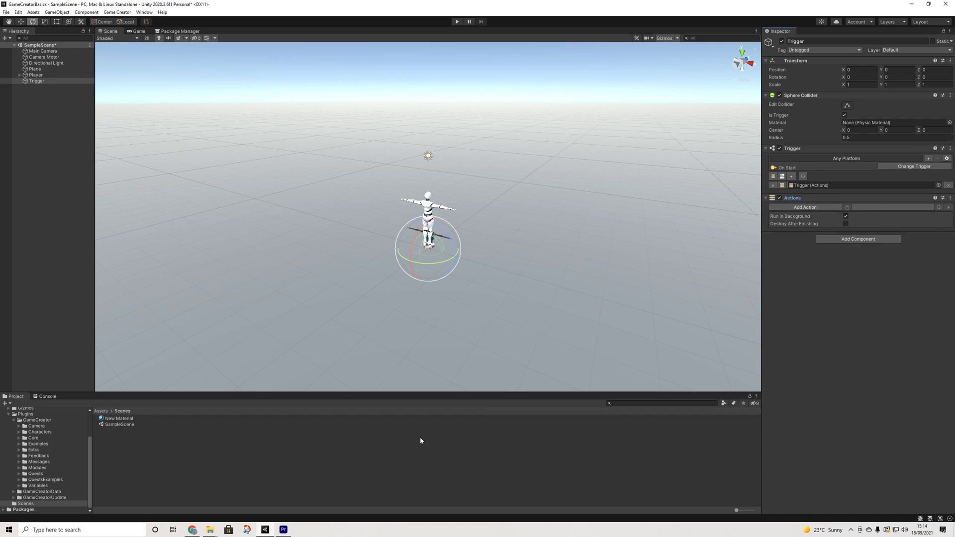
Step: Add Open Quests HUD and Open Quests Journal actions from the Quests category
left_click(805, 206)
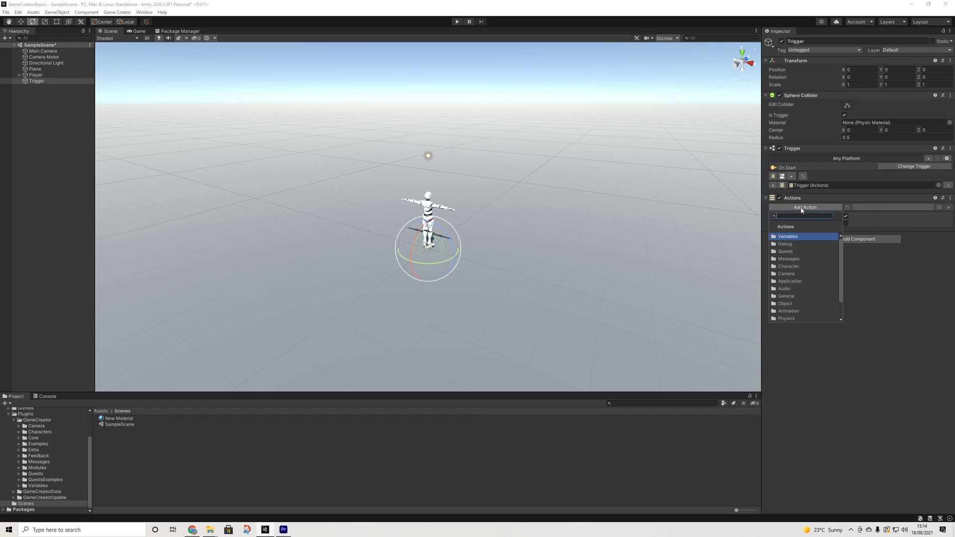
left_click(795, 251)
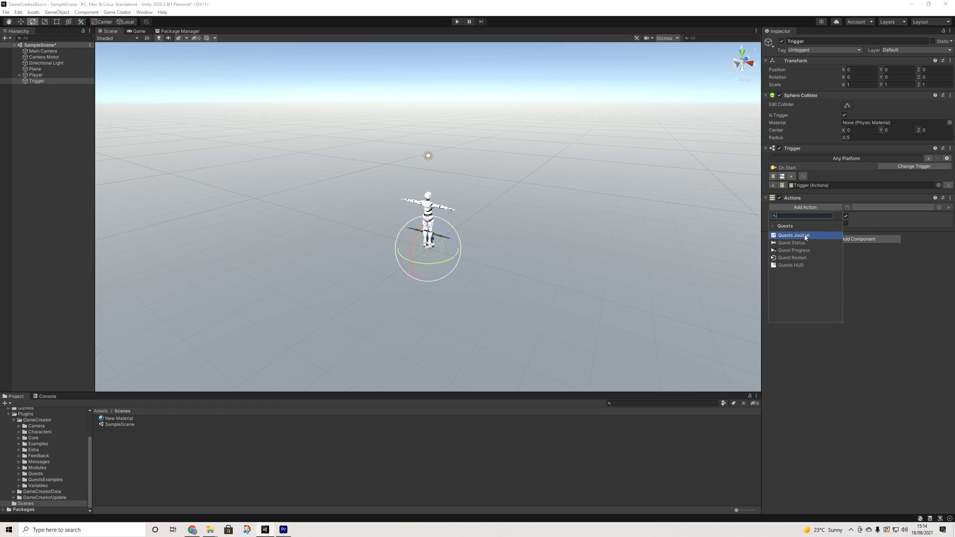
left_click(795, 266)
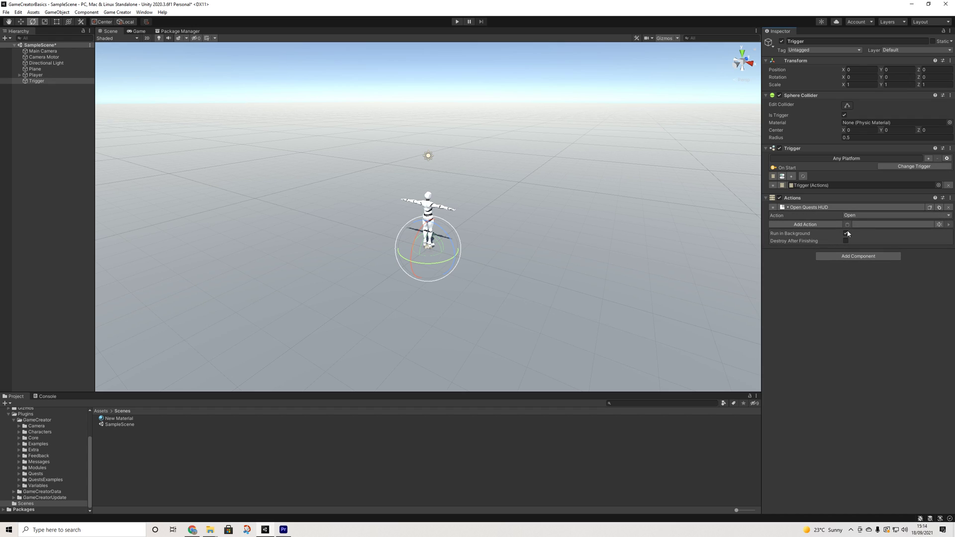
left_click(805, 225)
left_click(791, 268)
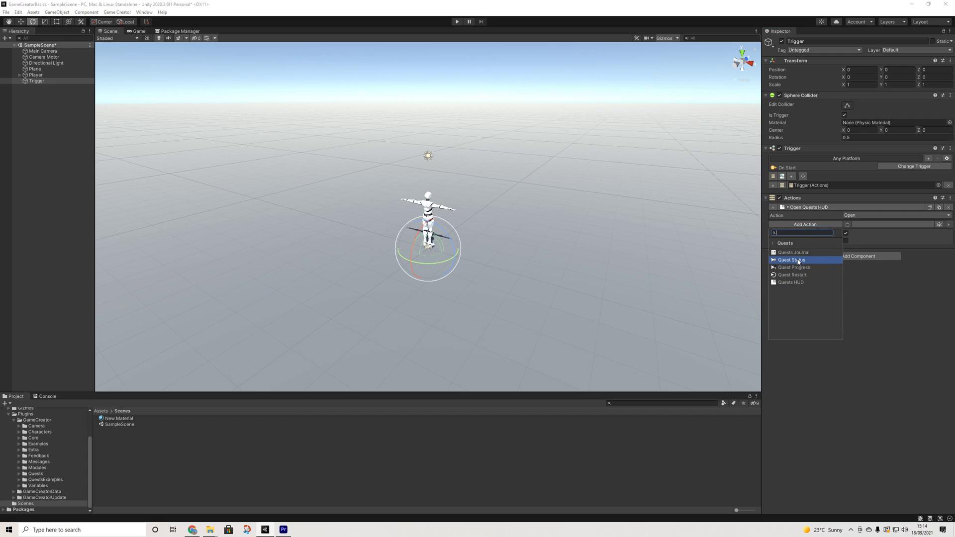
left_click(799, 252)
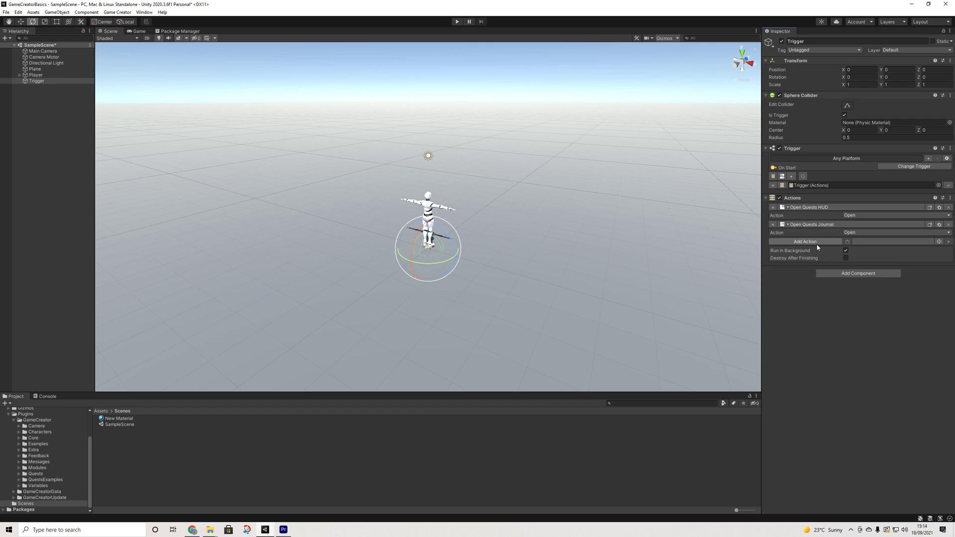
Step: Add a 3-second Wait action placed before Open Quests Journal
left_click(811, 242)
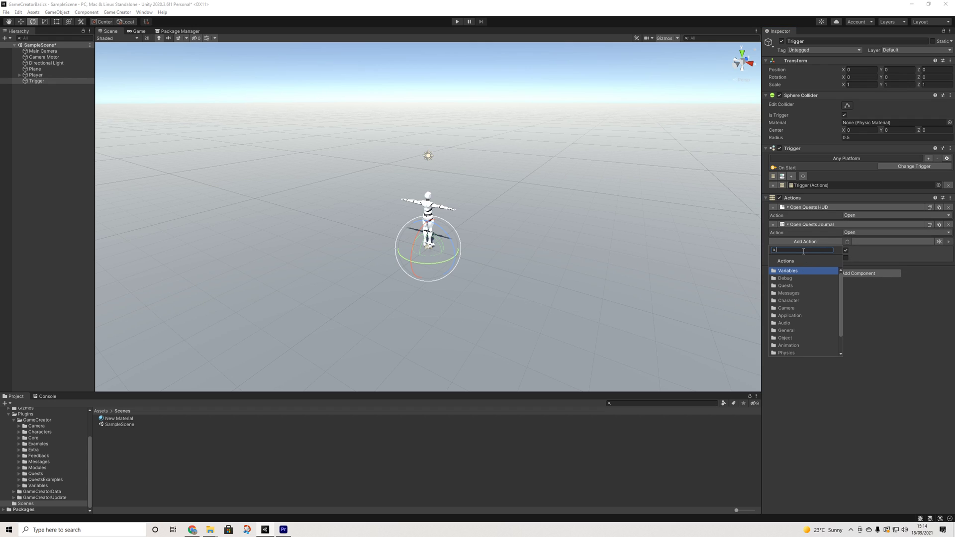
type("wait")
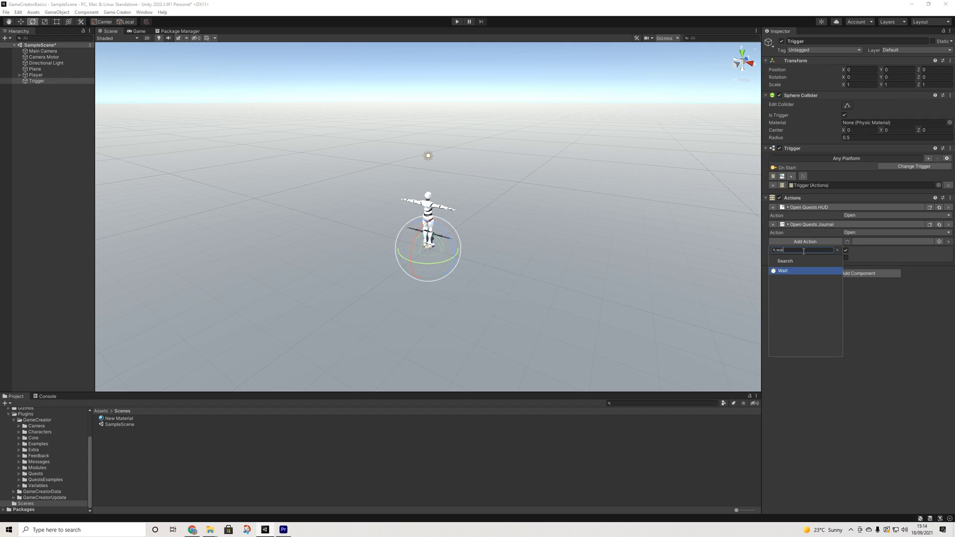
key("Return")
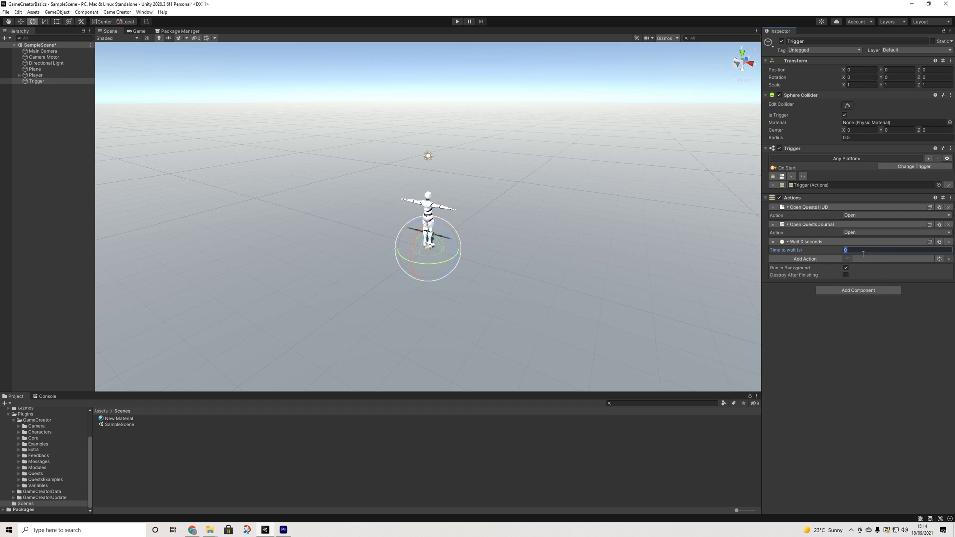
left_click_drag(773, 241, 775, 223)
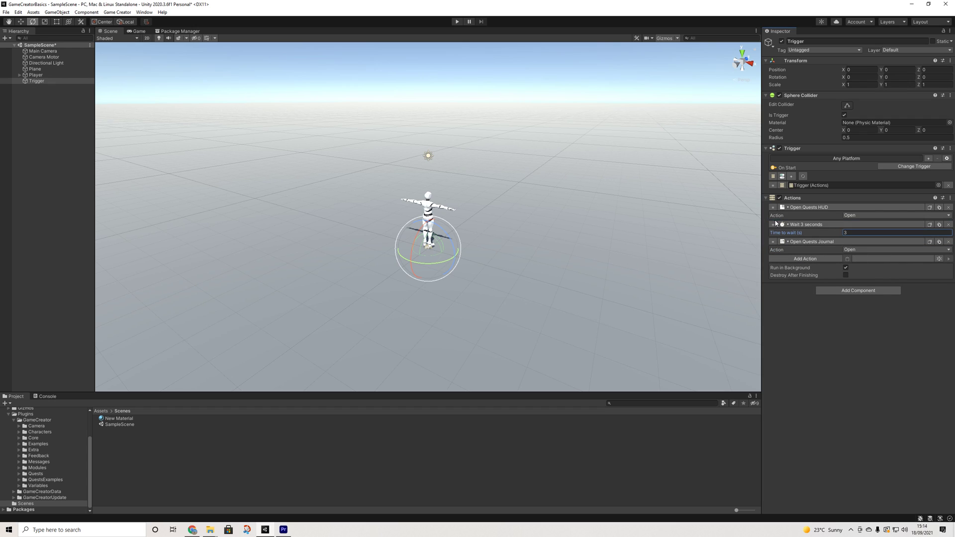
Step: Add a Quest Status action from the Quests category
left_click(804, 259)
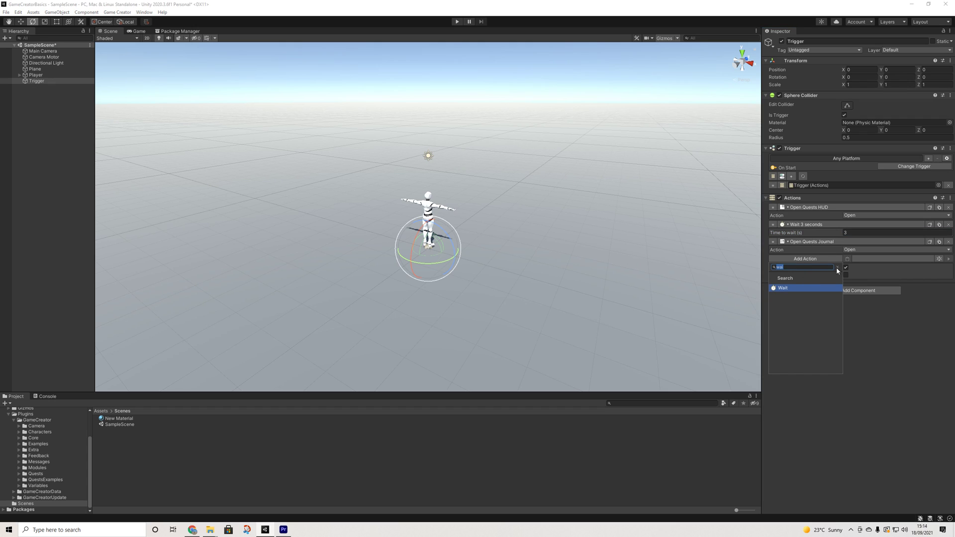
left_click(837, 267)
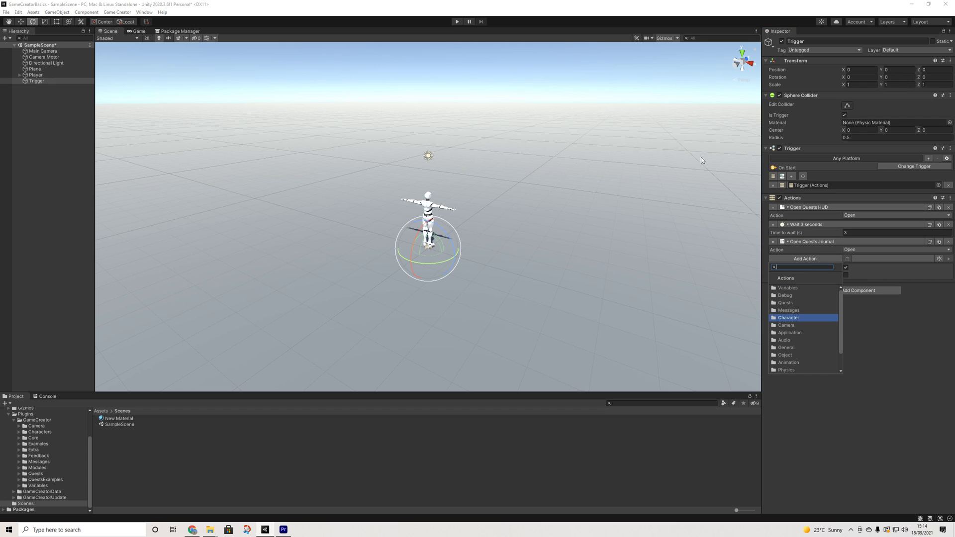
left_click(796, 303)
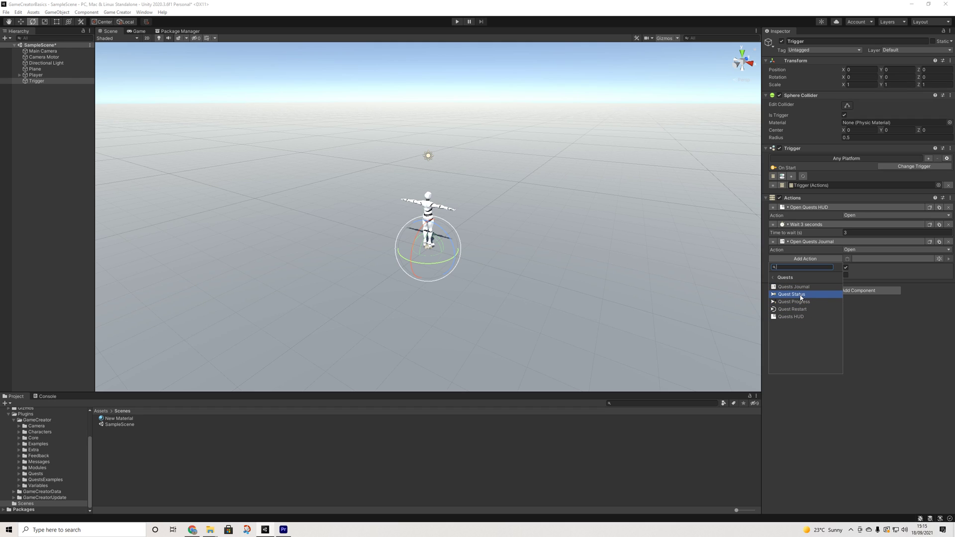
left_click(795, 294)
Step: Assign talk-to-detective-briefing to the Quest Status action and move it to the top of the list
left_click_drag(774, 260, 777, 225)
left_click(942, 232)
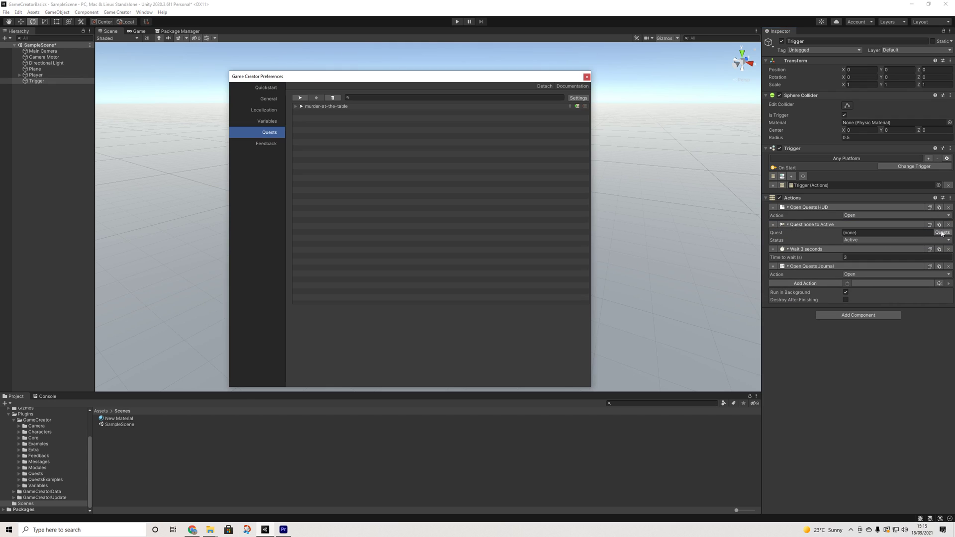
left_click(297, 106)
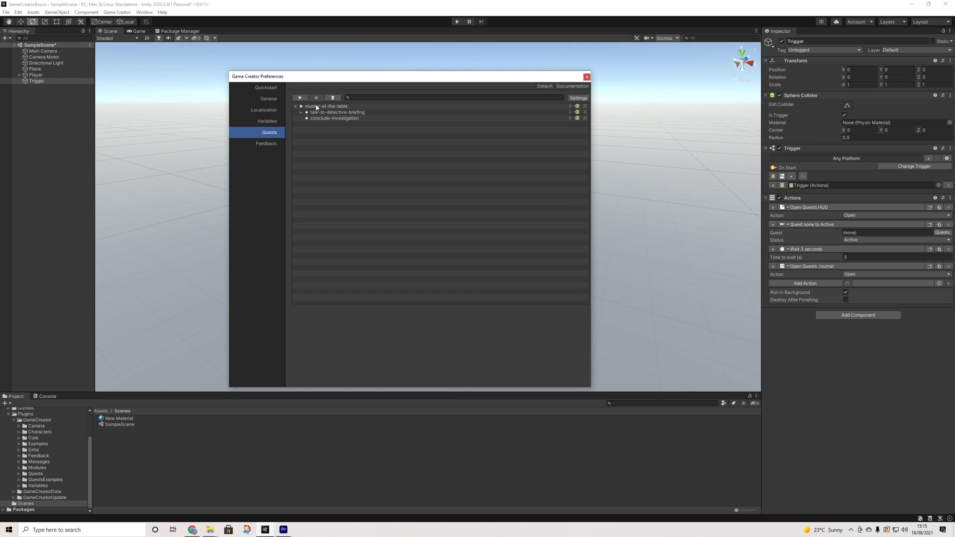
left_click(316, 107)
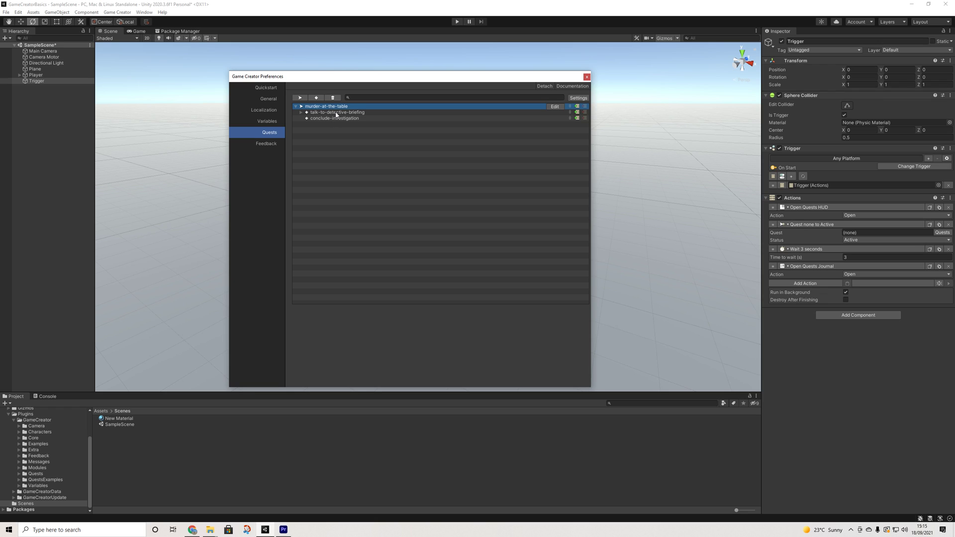
left_click_drag(336, 114, 859, 232)
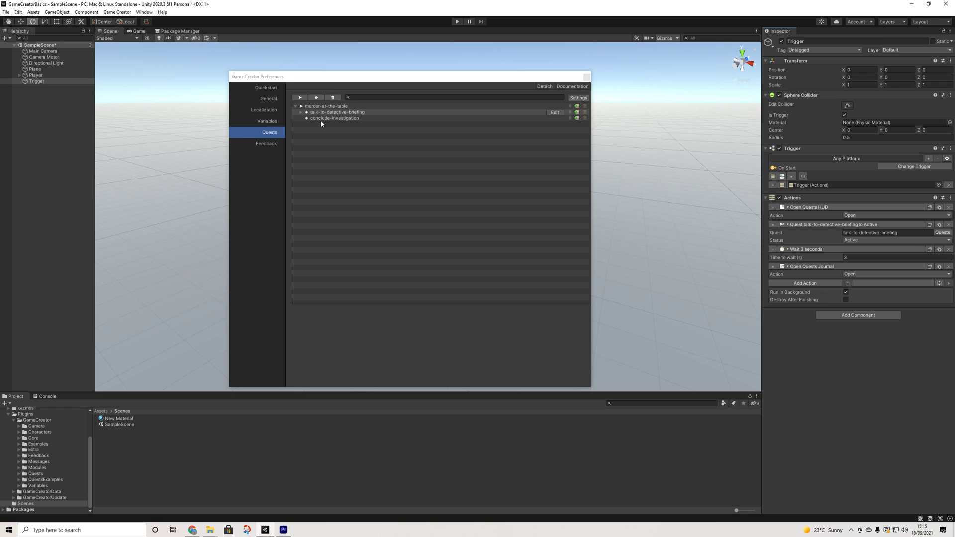
left_click(586, 77)
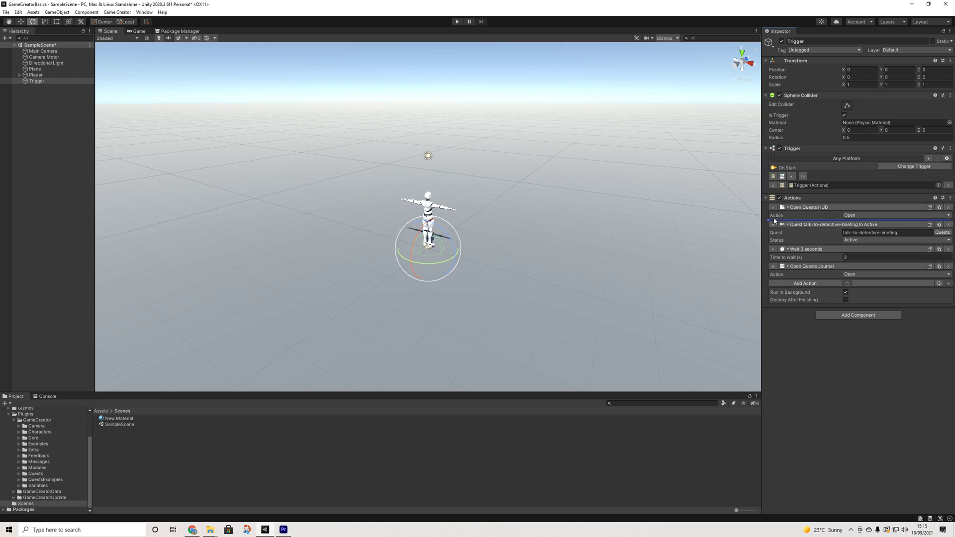
left_click_drag(780, 226, 781, 210)
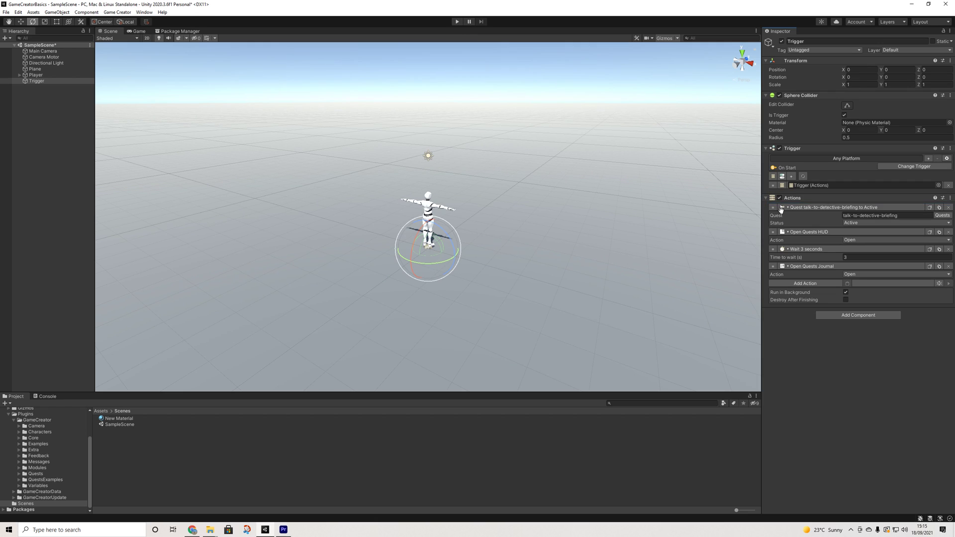
Step: Test the Trigger in Play mode, then bring up the quest list from the Quest field
left_click(455, 21)
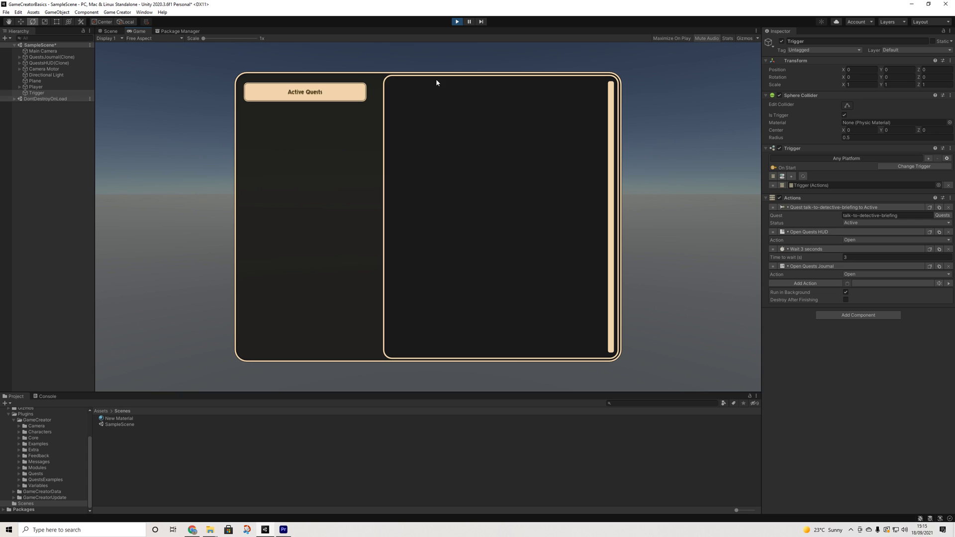
left_click(456, 22)
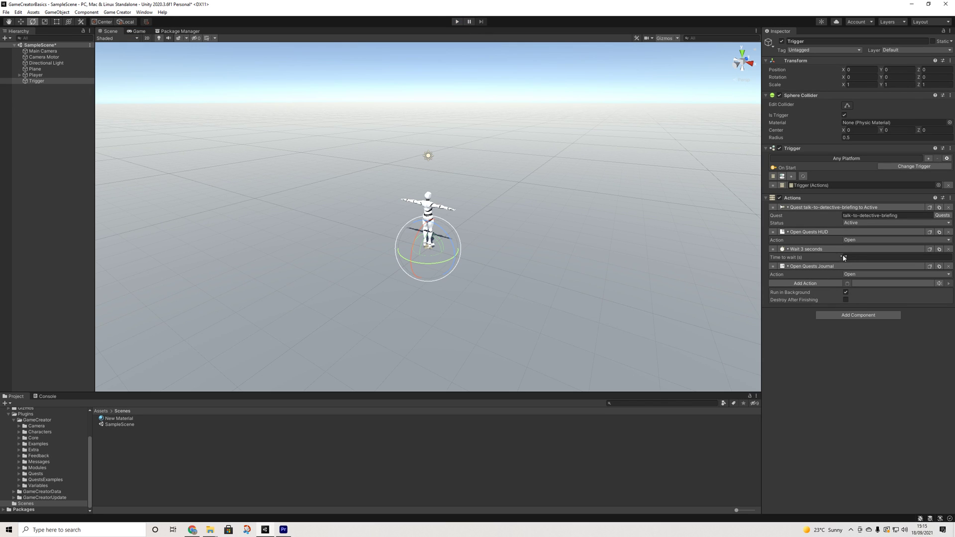
left_click(942, 215)
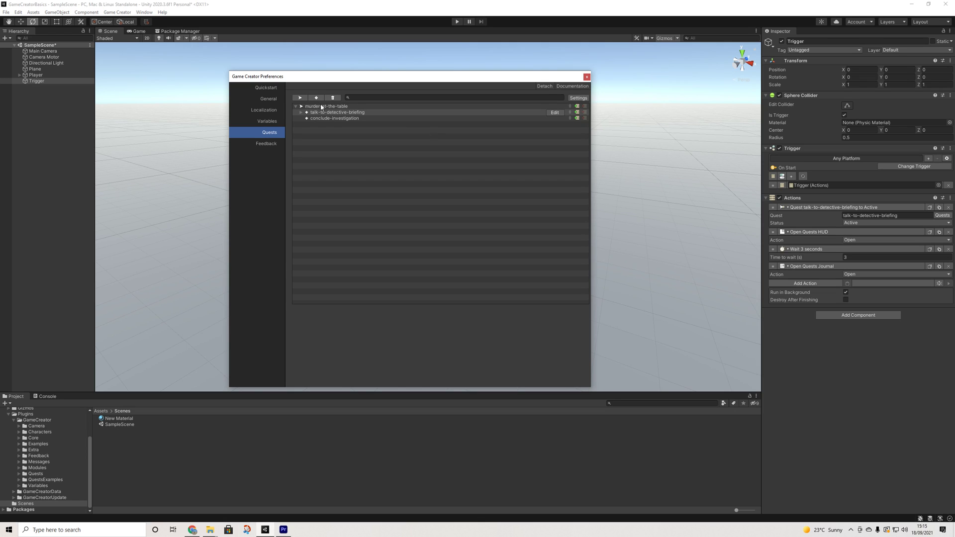
Step: Set the Quest Status action to murder-at-the-table and duplicate it
left_click_drag(872, 216, 872, 216)
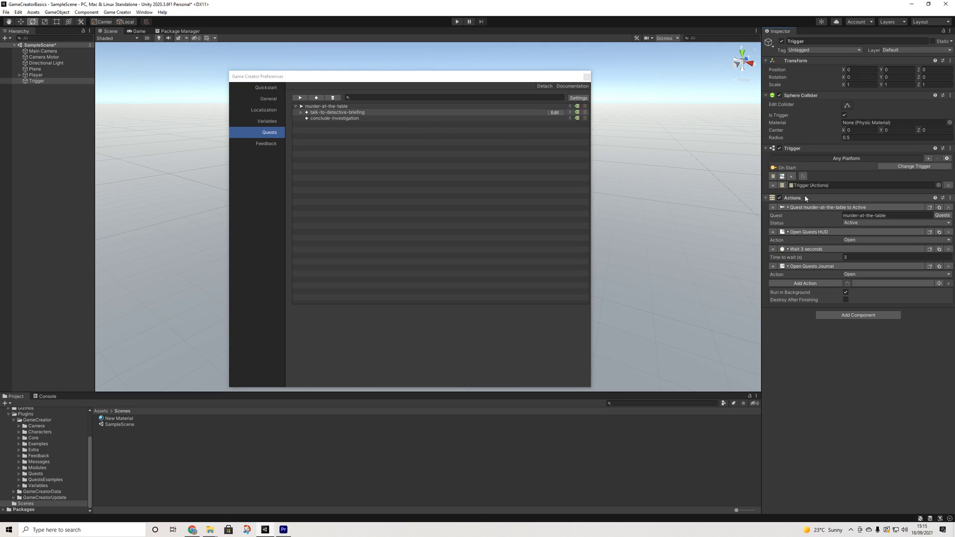
left_click(587, 76)
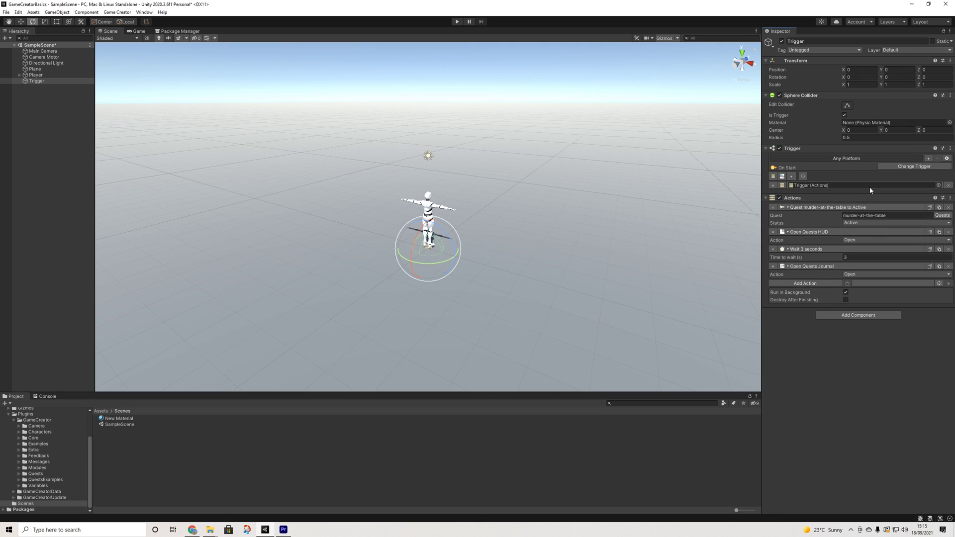
left_click(939, 207)
left_click(862, 247)
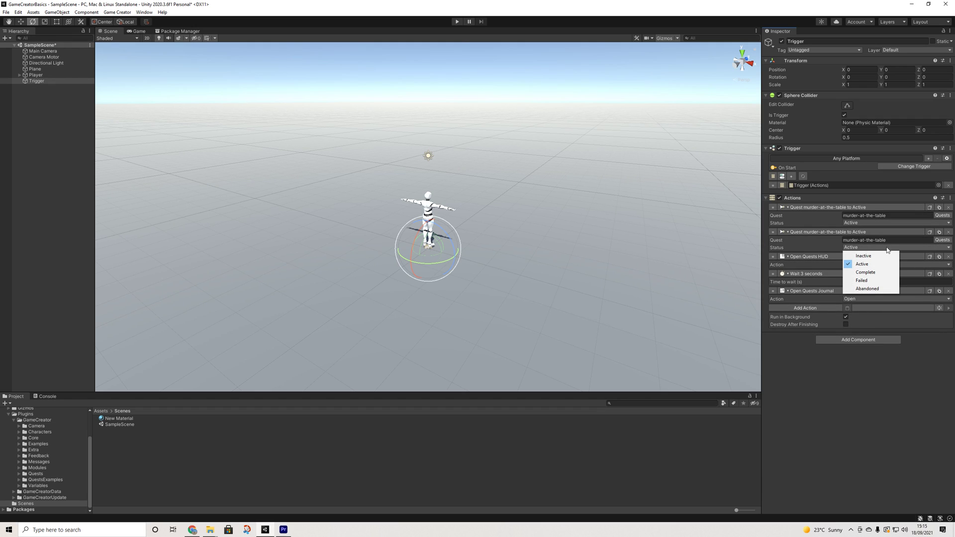
Step: Assign talk-to-detective-briefing to the duplicated action's Quest field and run the game
left_click(941, 240)
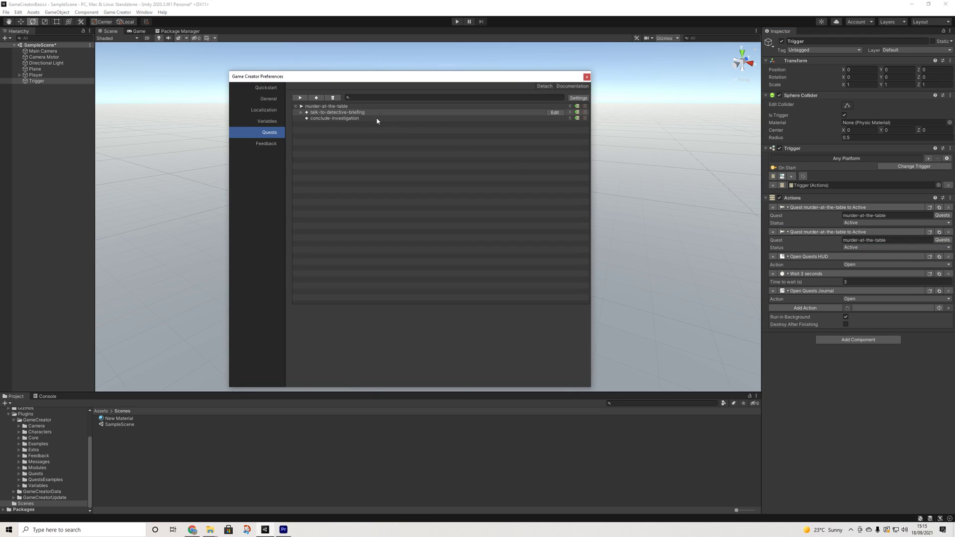
left_click(587, 76)
left_click(941, 240)
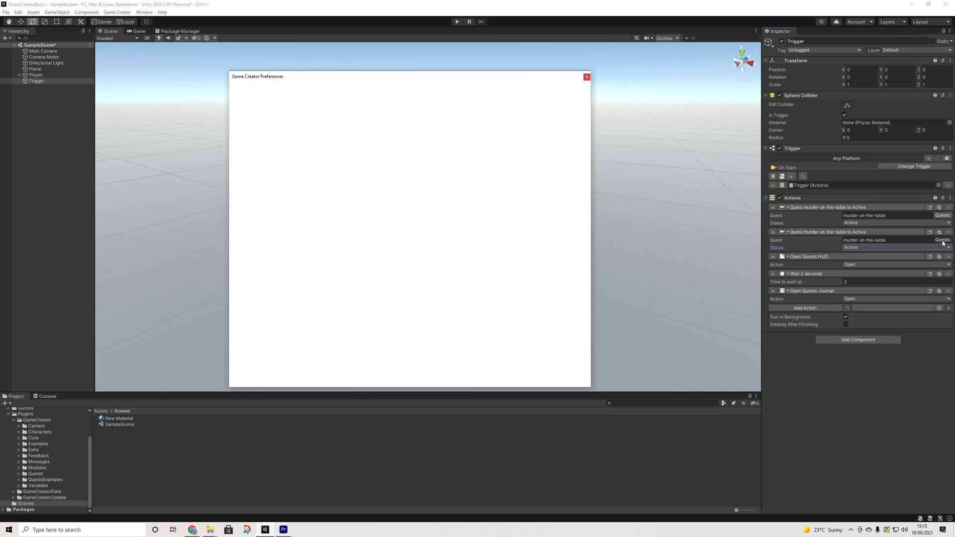
left_click_drag(325, 114, 857, 239)
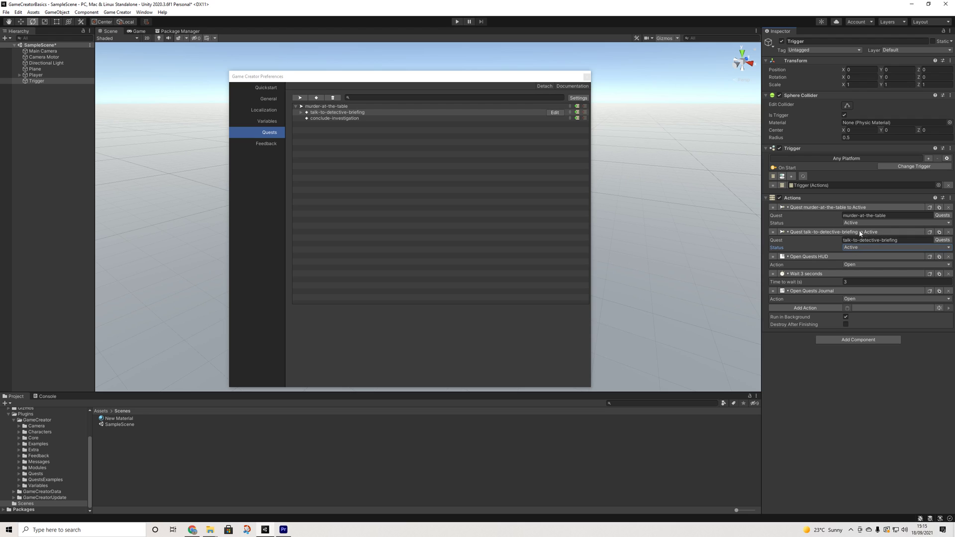
left_click(587, 76)
left_click(457, 22)
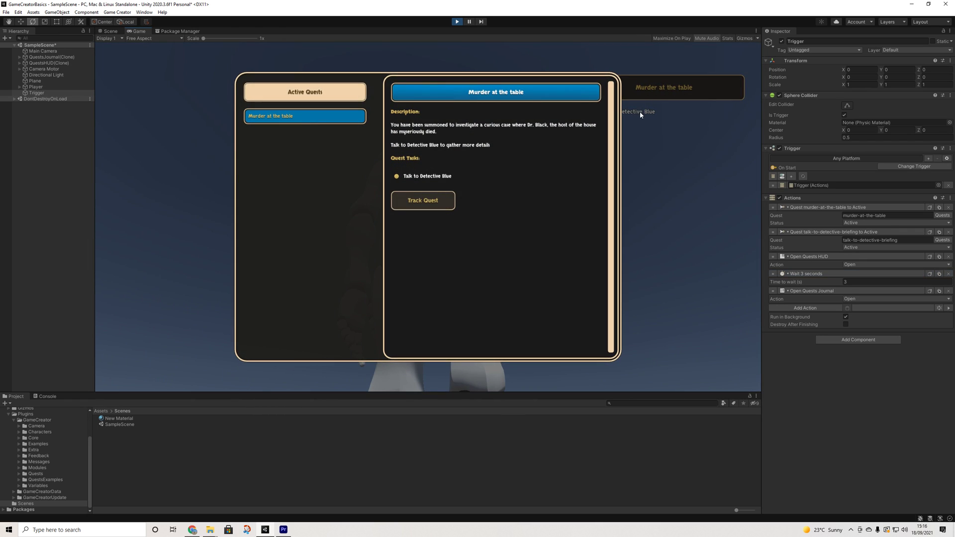
Step: Track Murder at the table in the journal, walk the character around, then stop play
left_click(417, 205)
key("Escape")
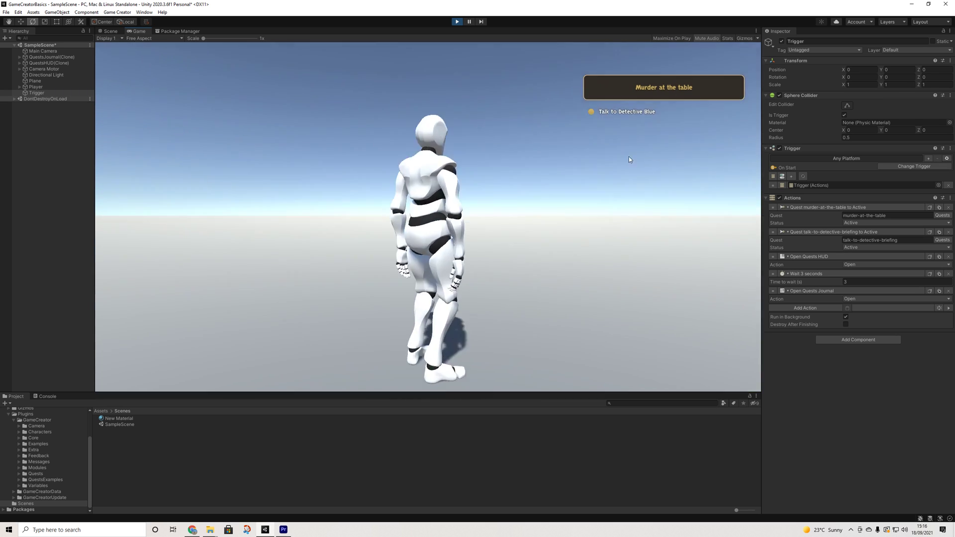
key("w")
key("d")
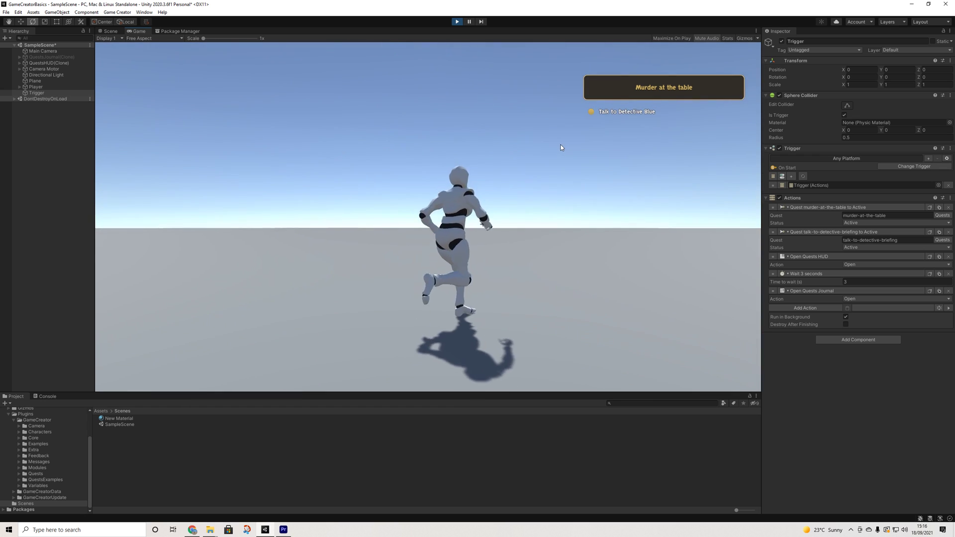
key("w")
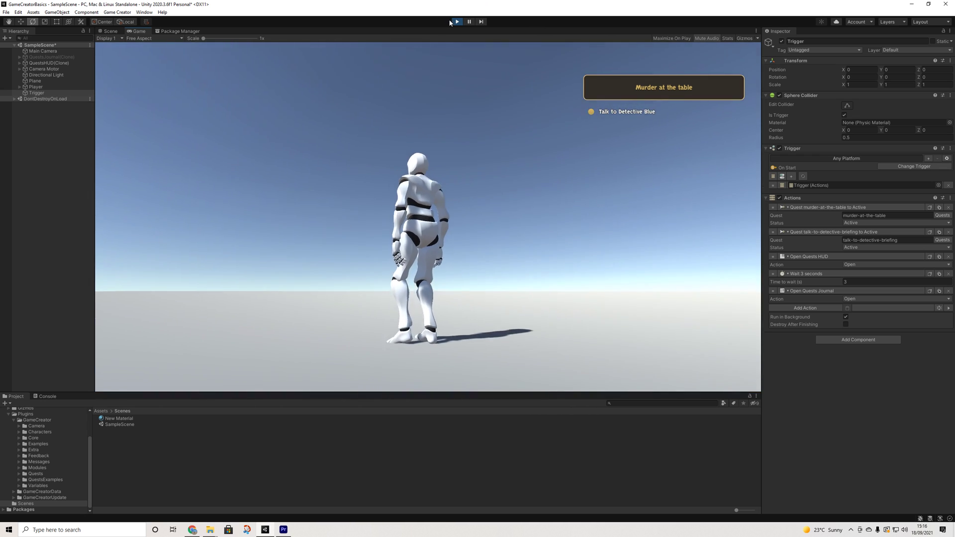
left_click(456, 21)
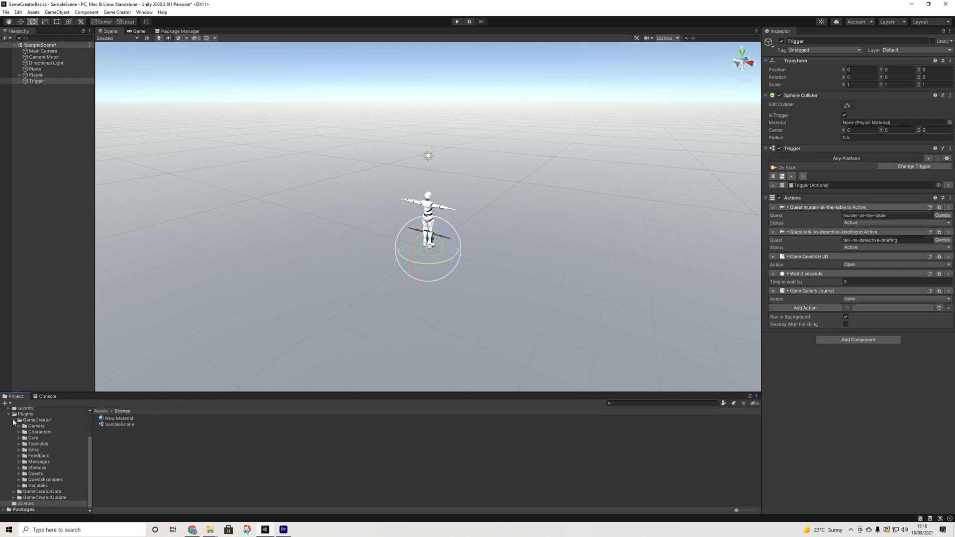
Step: Browse the QuestsExamples folders: Assets, Prefabs, Materials and QuestsExample
left_click(14, 420)
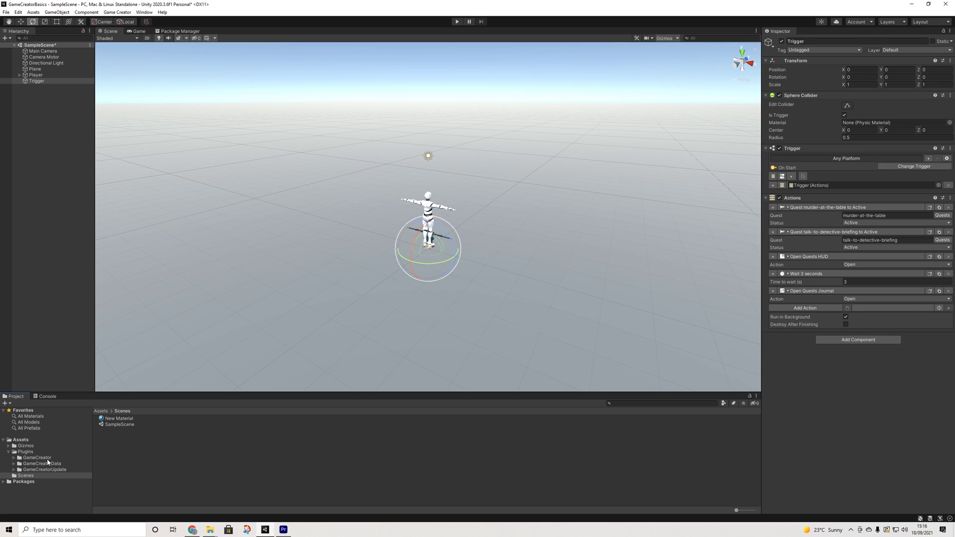
left_click(47, 458)
double_click(124, 472)
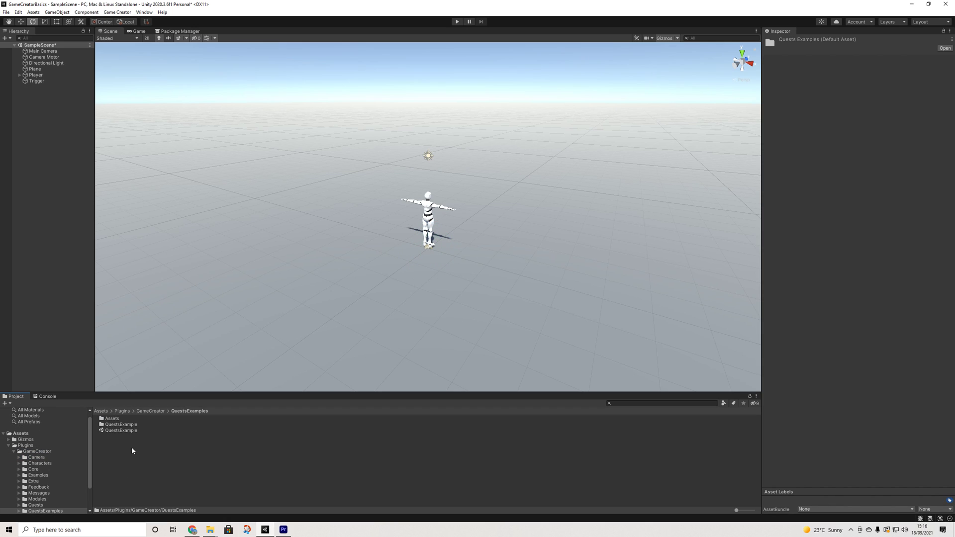
double_click(112, 418)
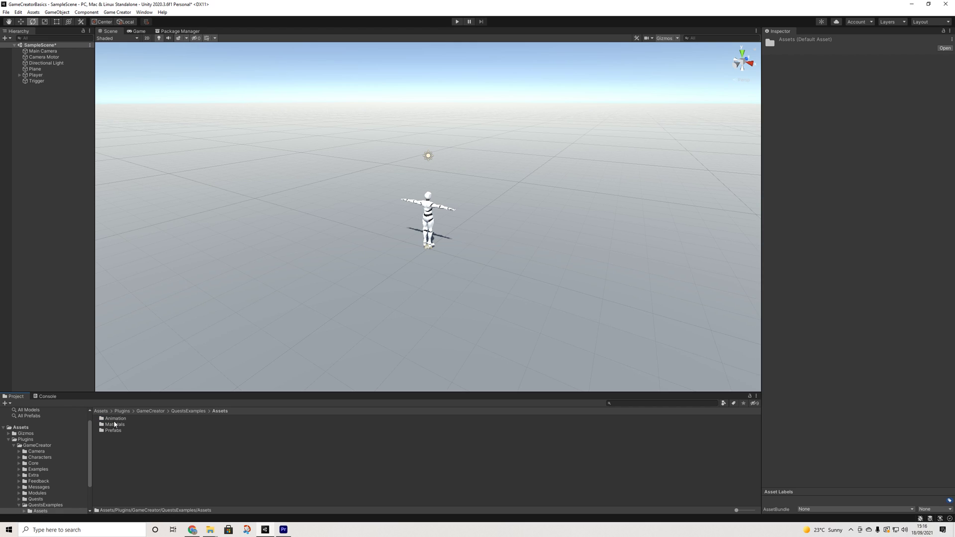
double_click(114, 431)
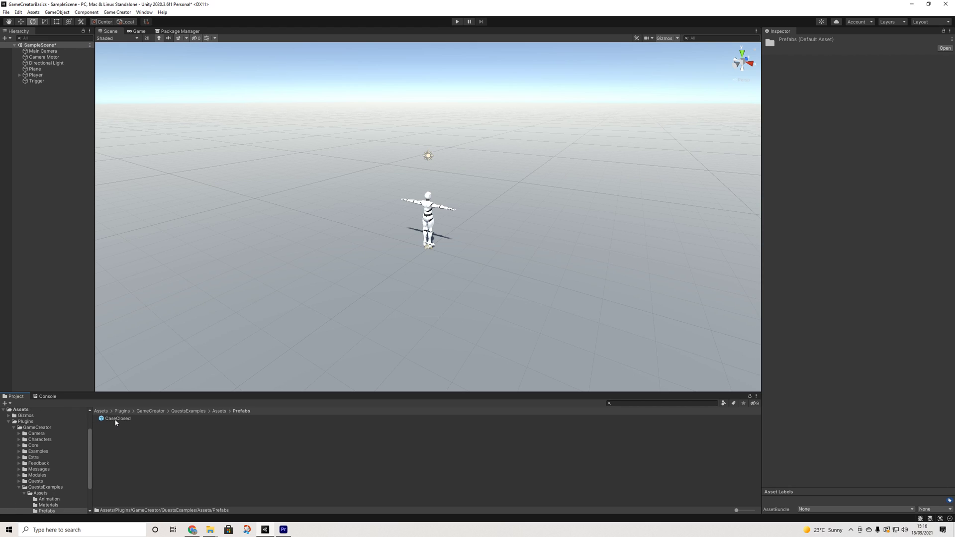
left_click(218, 412)
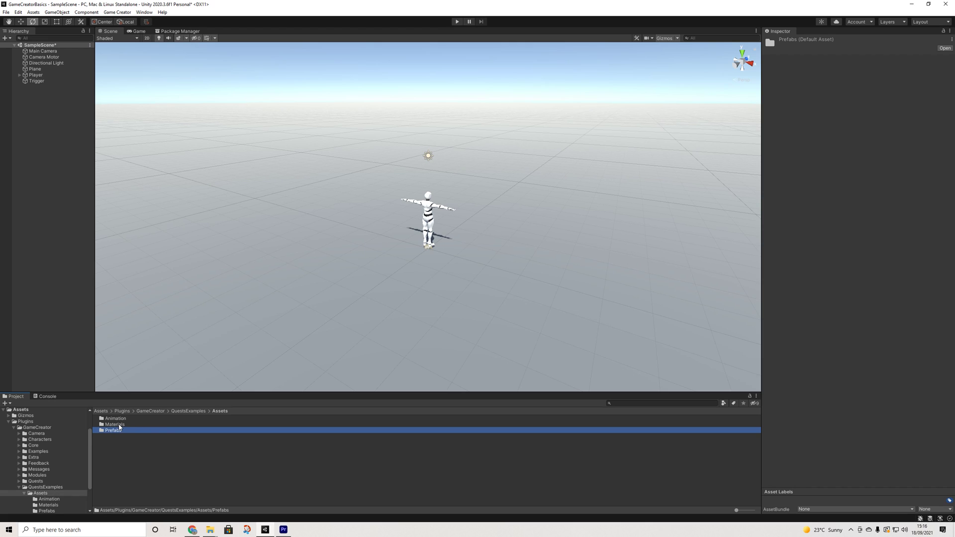
double_click(120, 426)
left_click(217, 412)
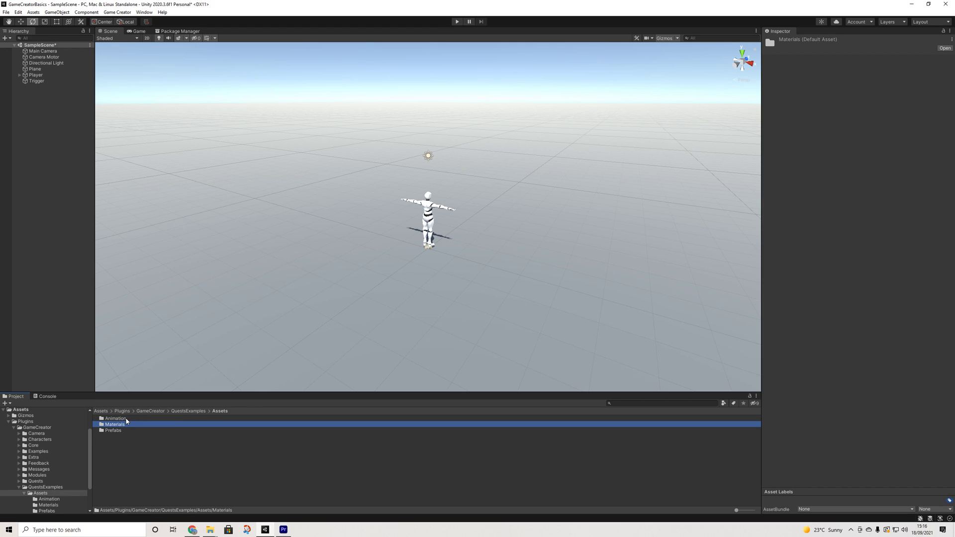
left_click(181, 411)
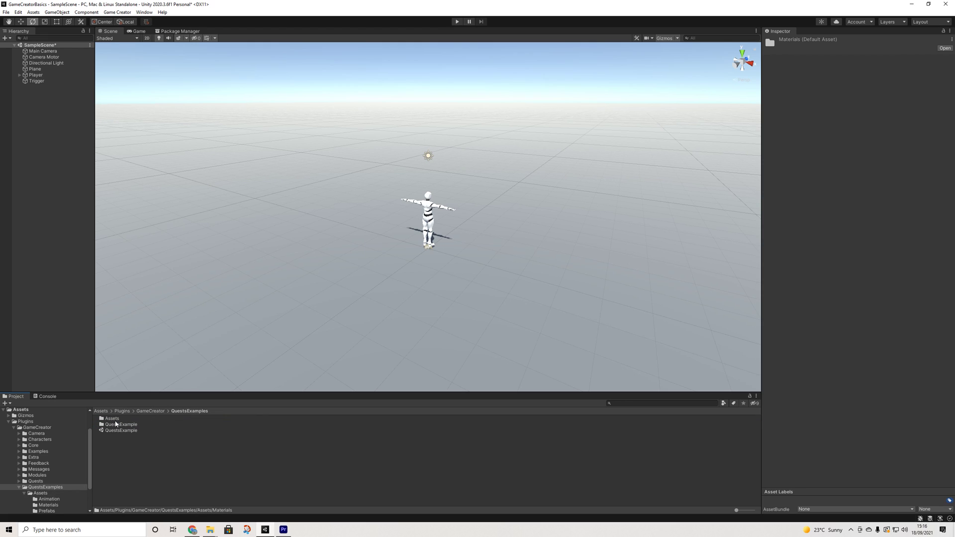
left_click(118, 425)
double_click(118, 426)
Step: Open the QuestHUD-QuestRoot prefab from Quests > Prefabs > QuestsHUD
left_click(189, 411)
left_click(151, 411)
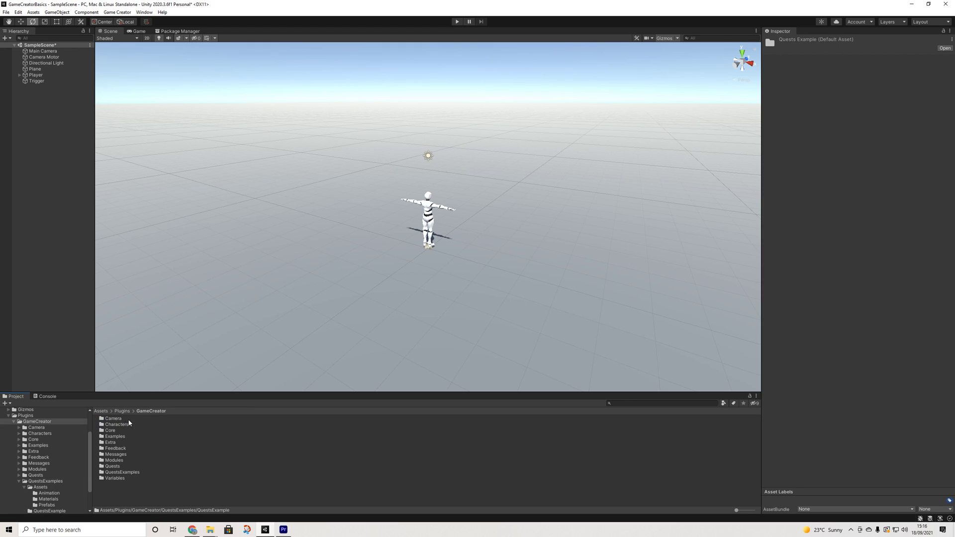
double_click(118, 468)
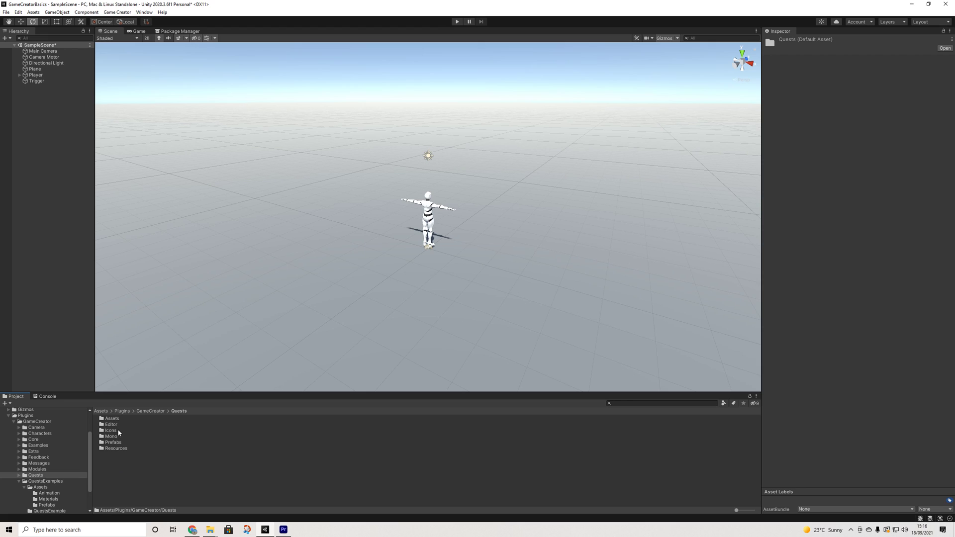
double_click(116, 443)
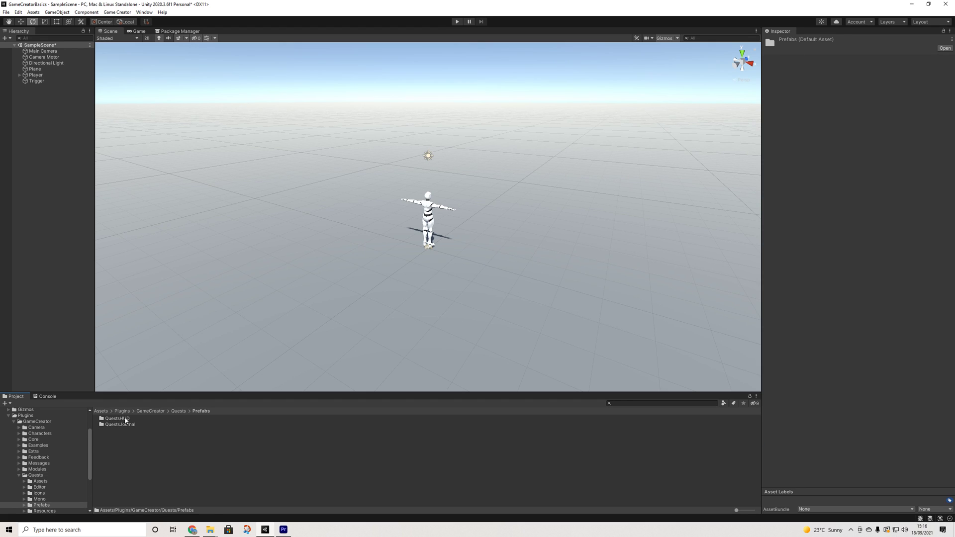
double_click(119, 419)
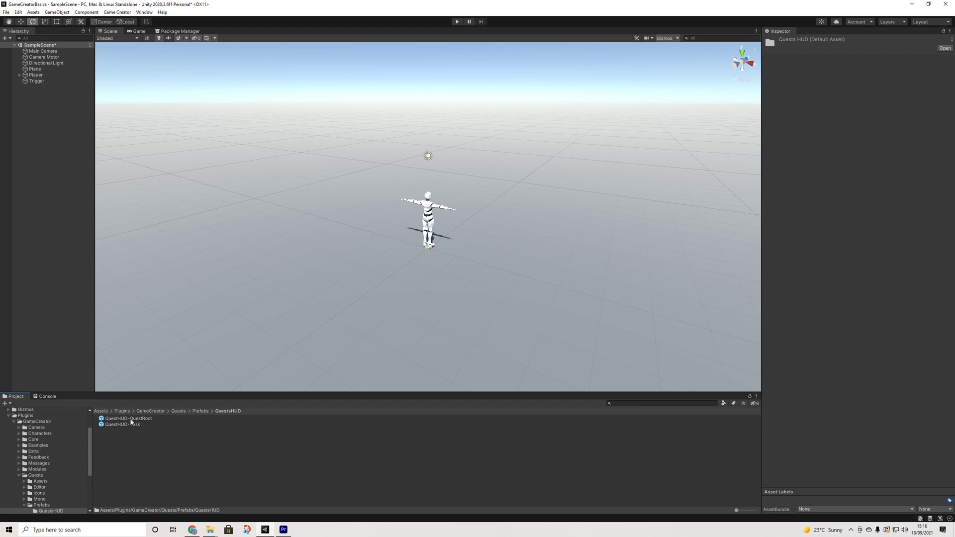
double_click(130, 419)
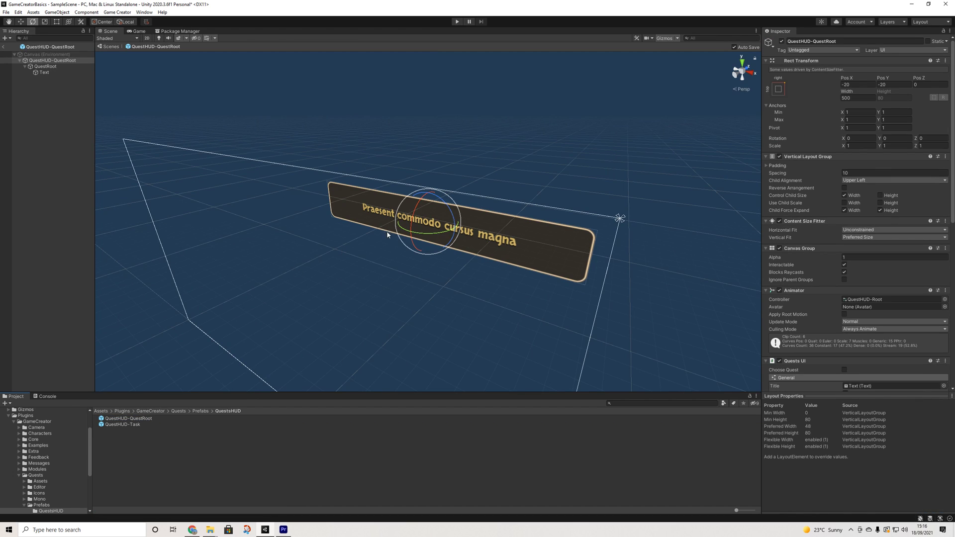
Step: Preview the QuestHUD-Task, Journal-ListEntry and Journal-DetailTasks prefabs
double_click(129, 424)
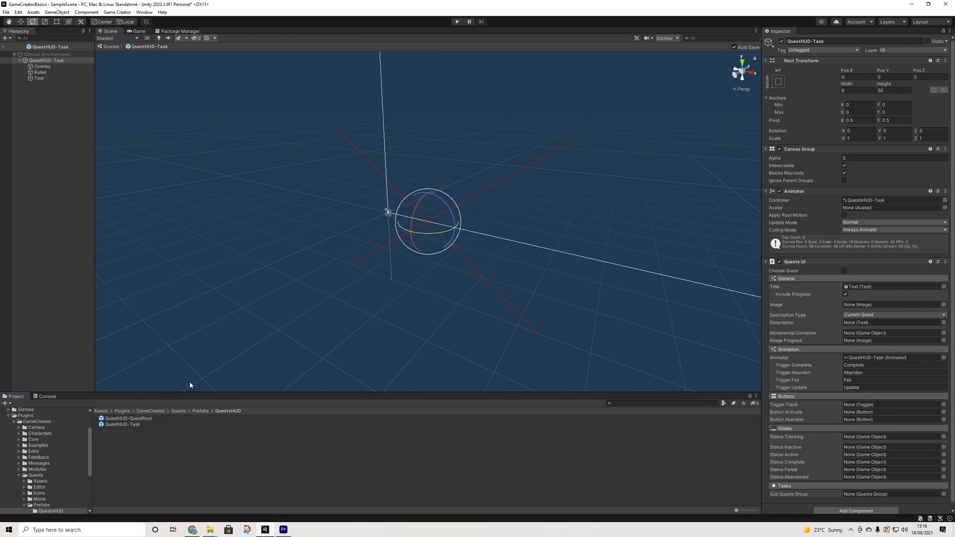
left_click(200, 411)
double_click(128, 423)
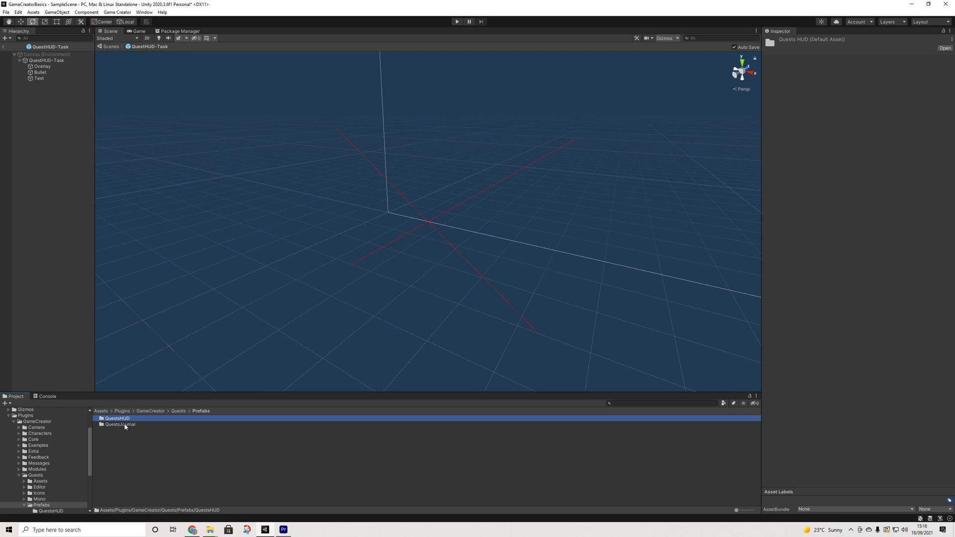
double_click(124, 424)
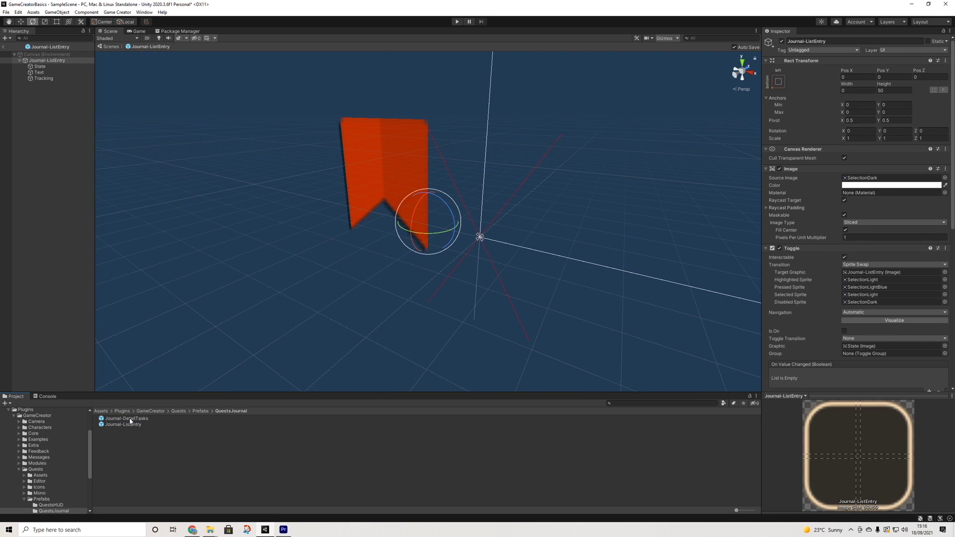
double_click(132, 419)
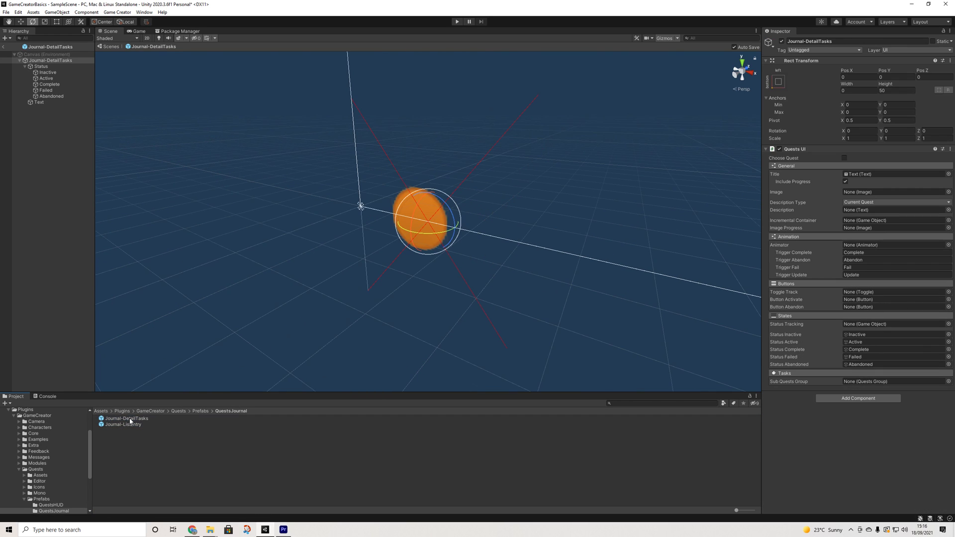
Step: Return to the Quests folder and exit Prefab Mode back to SampleScene
left_click(201, 410)
left_click(179, 410)
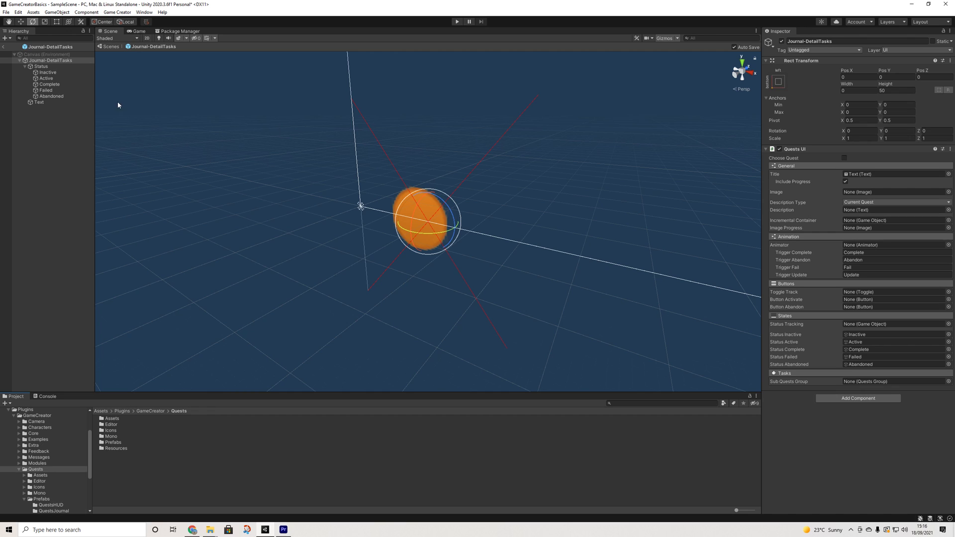
left_click(4, 46)
right_click_drag(375, 253, 462, 310)
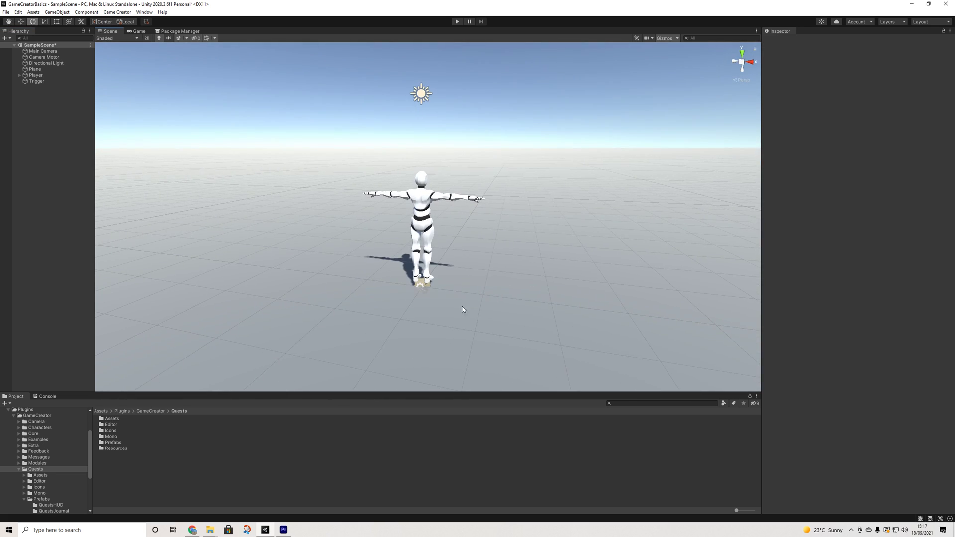
Step: Open Game Creator Preferences on the Quests page and view murder-at-the-table's settings
scroll(375, 308, "up", 2)
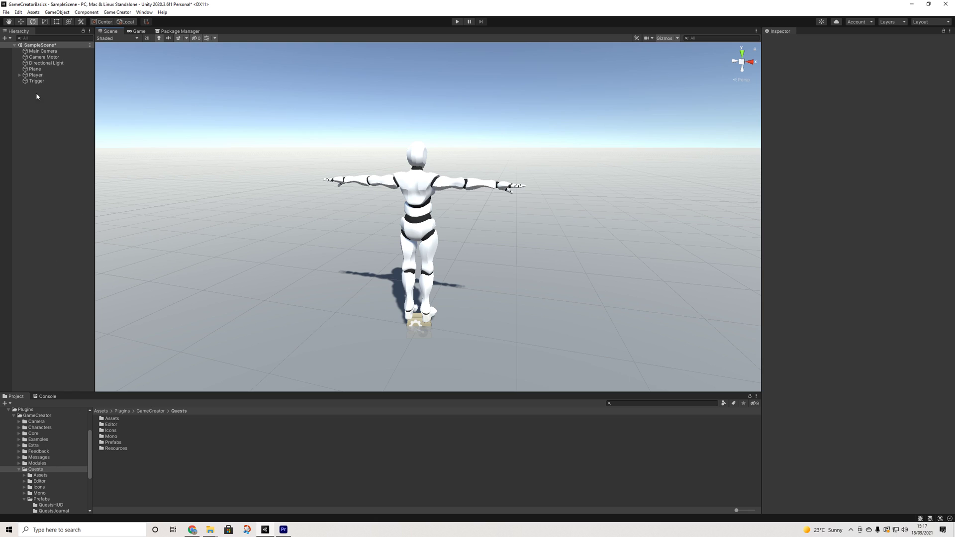
left_click(117, 12)
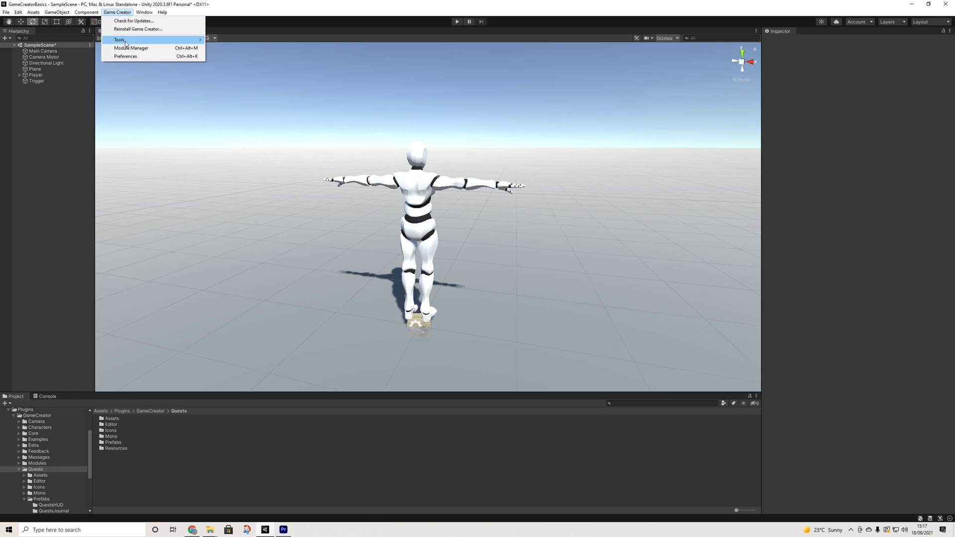
left_click(125, 56)
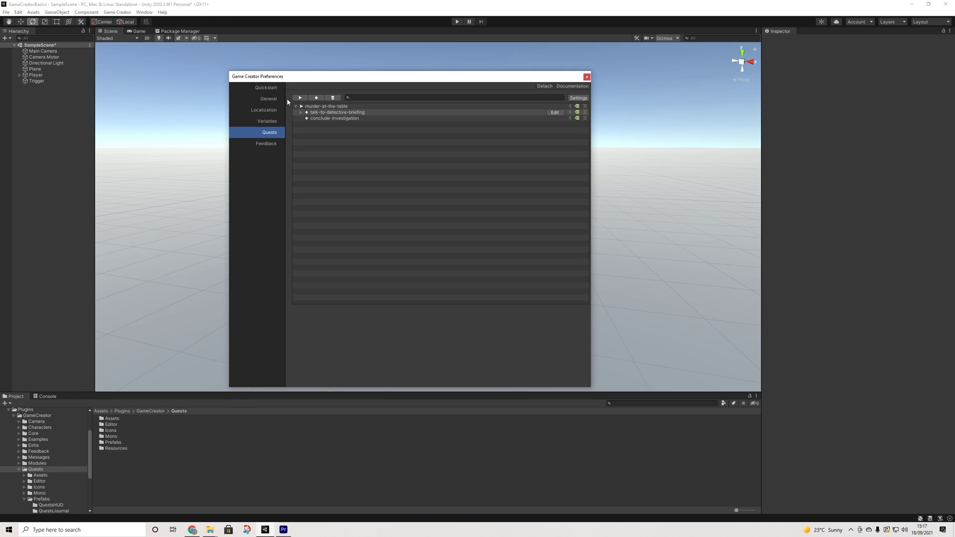
left_click(313, 107)
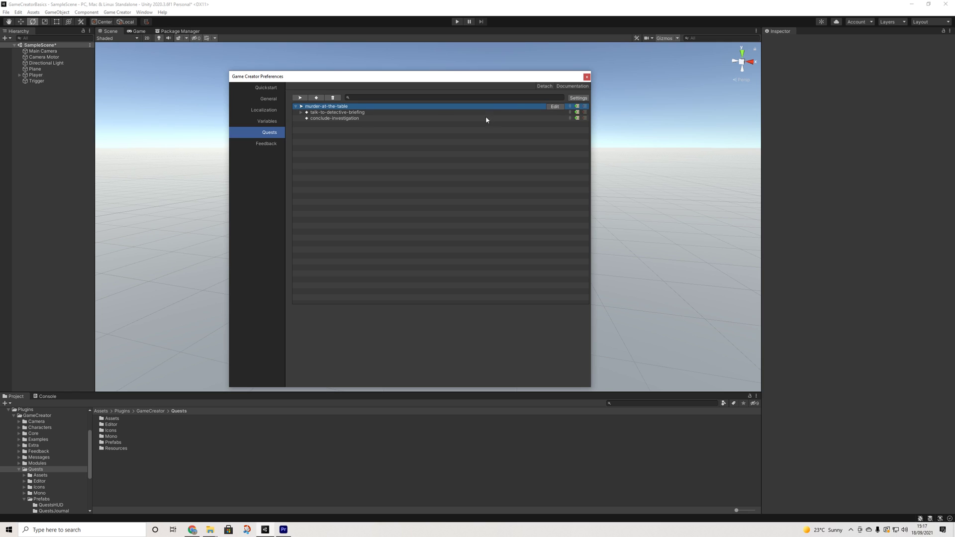
left_click(554, 107)
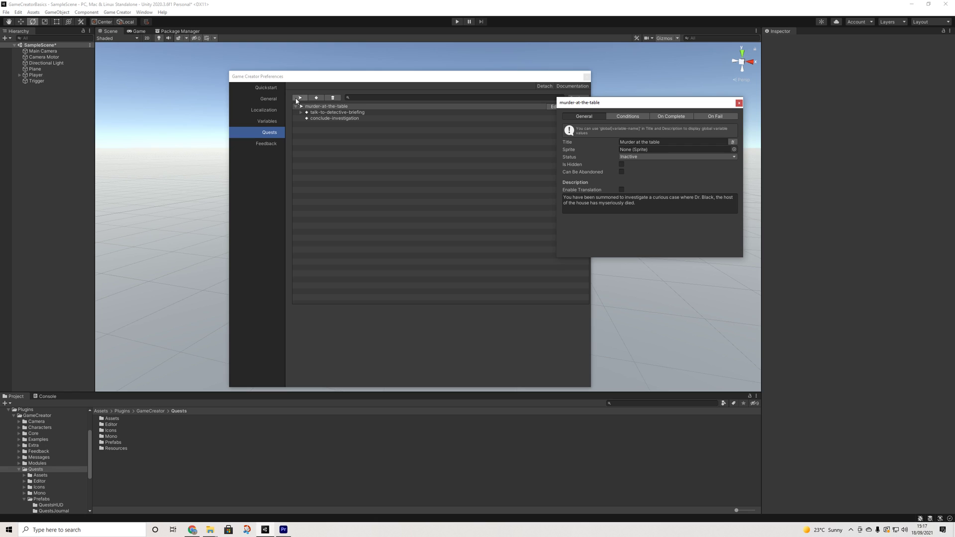
left_click(739, 103)
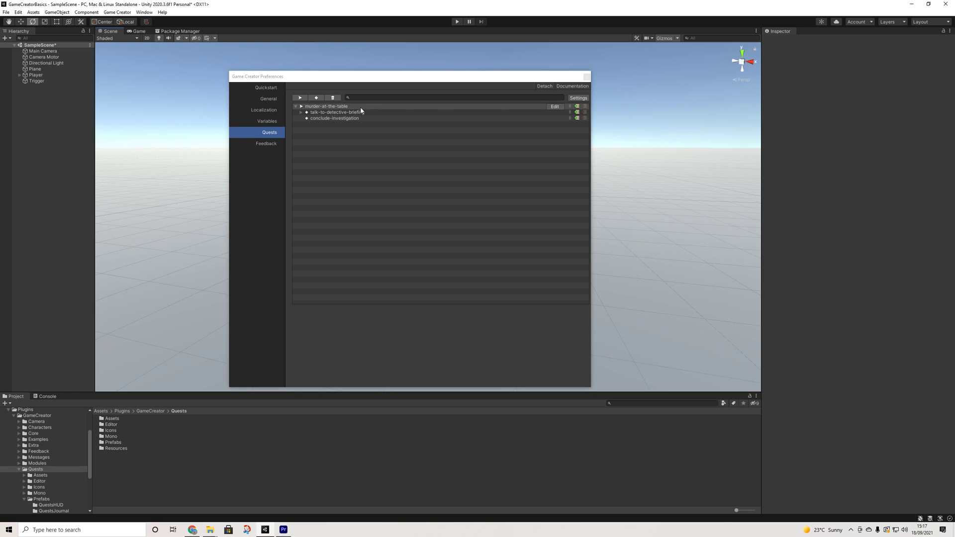
Step: Add a quest named curse-5-inns, view its settings, then delete it
left_click(300, 99)
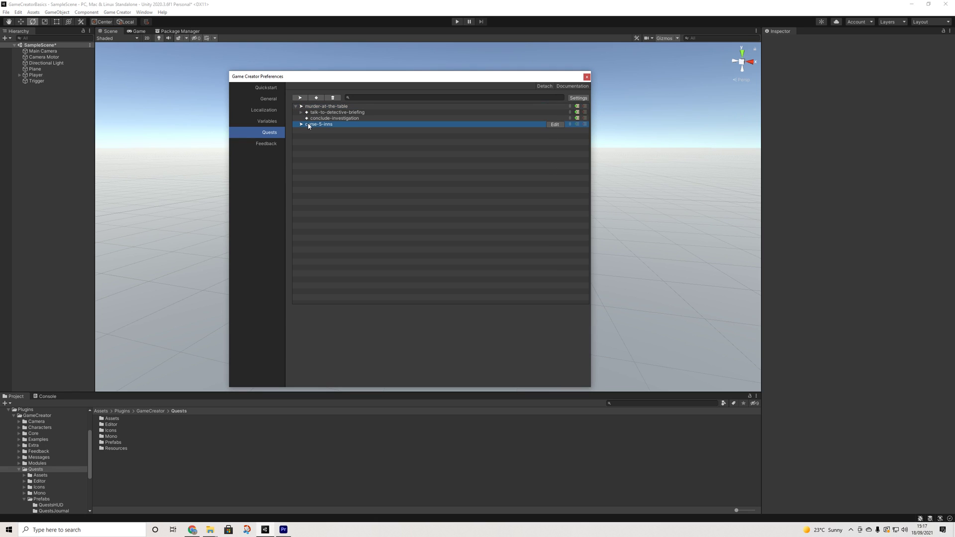
double_click(332, 125)
key("Return")
left_click(554, 124)
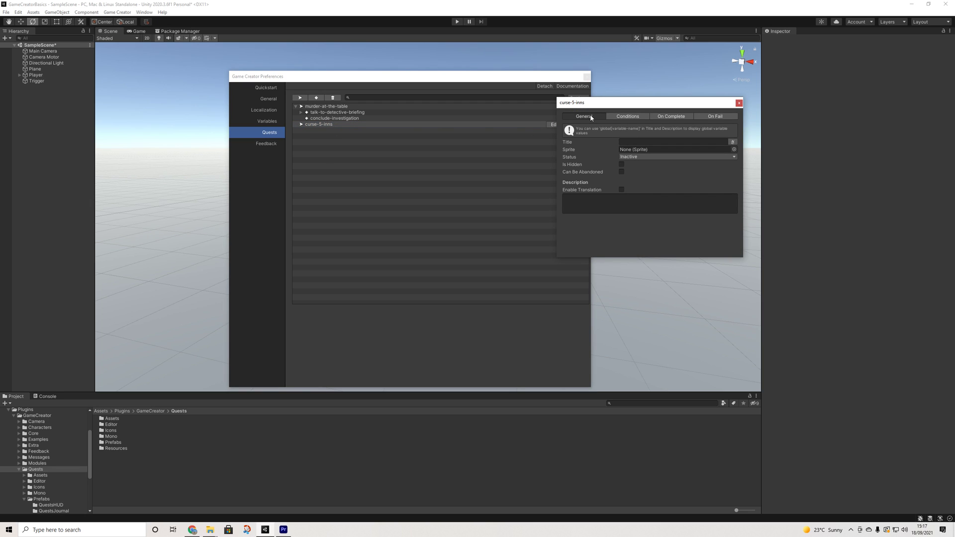
left_click(739, 102)
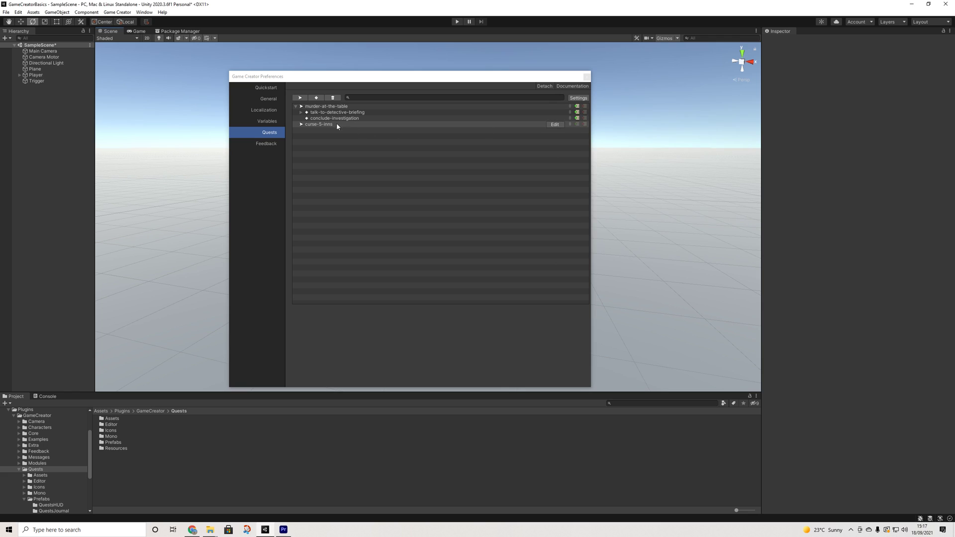
left_click(337, 125)
left_click(333, 98)
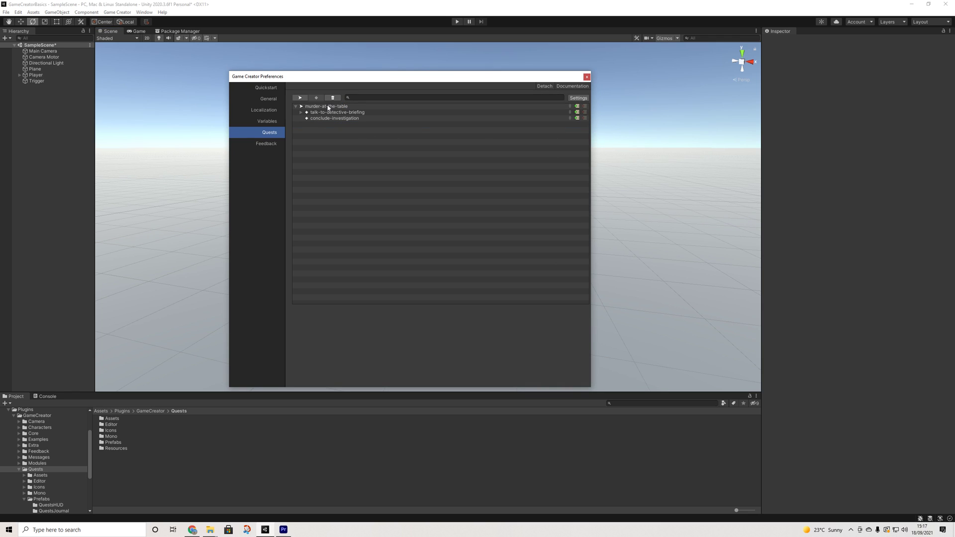
left_click(331, 107)
Step: Allow the murder-at-the-table quest to be abandoned, leaving translation turned off
left_click(554, 107)
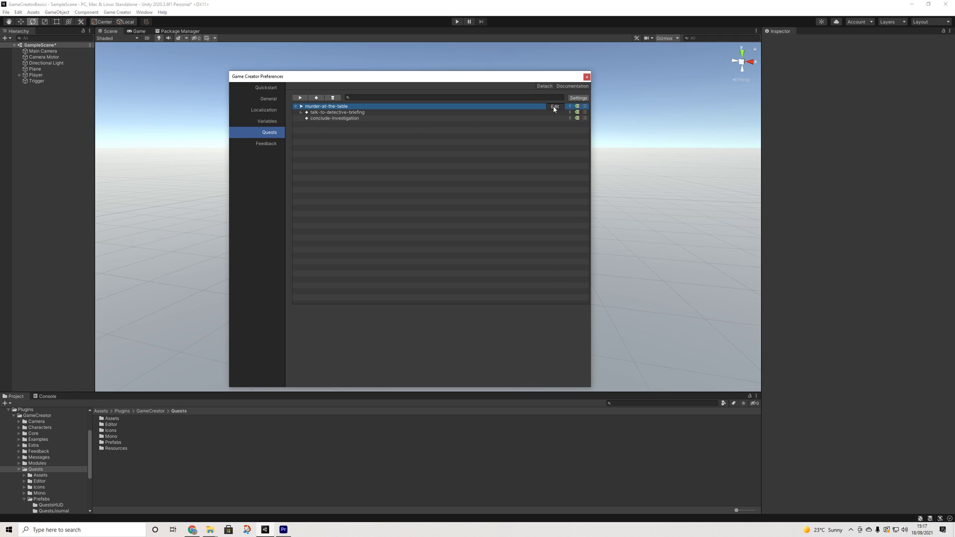
left_click_drag(645, 109, 466, 127)
left_click_drag(446, 160, 477, 161)
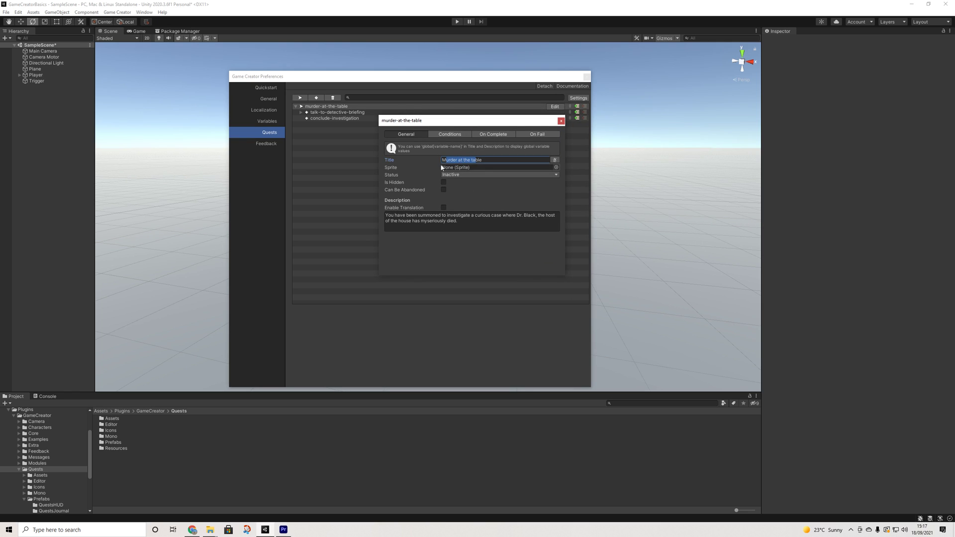
left_click(444, 190)
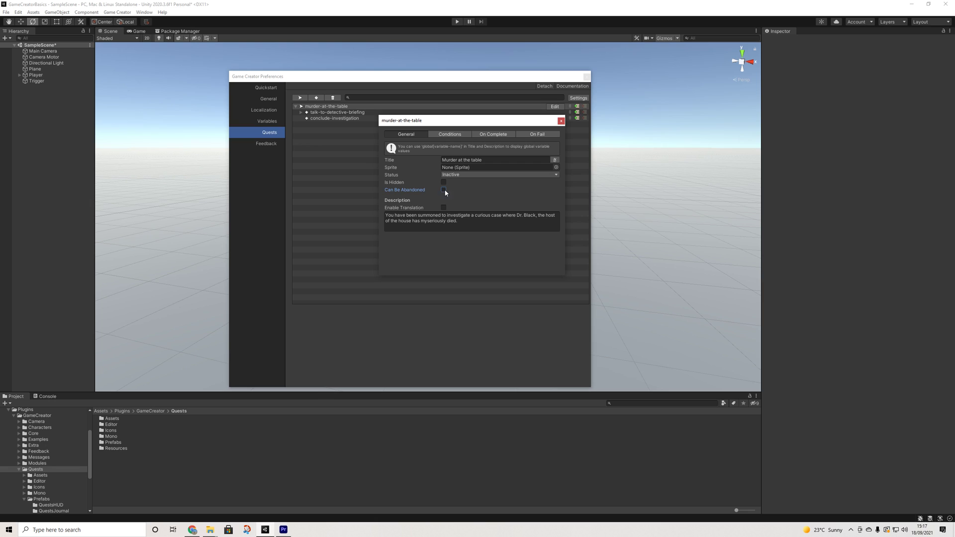
left_click(443, 207)
left_click(444, 207)
Step: Review the quest's Conditions and its On Complete Instantiate CaseClosed action
left_click(452, 134)
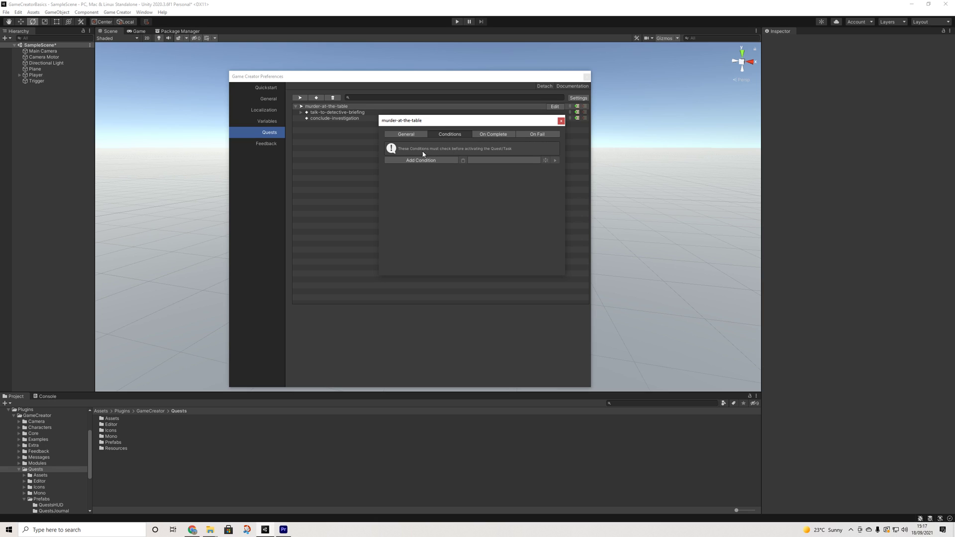
left_click(486, 138)
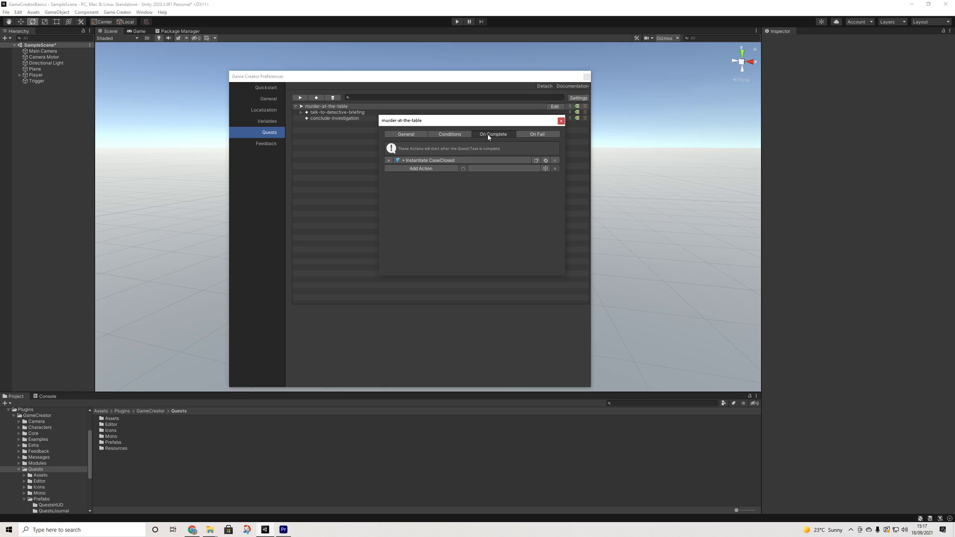
left_click(454, 160)
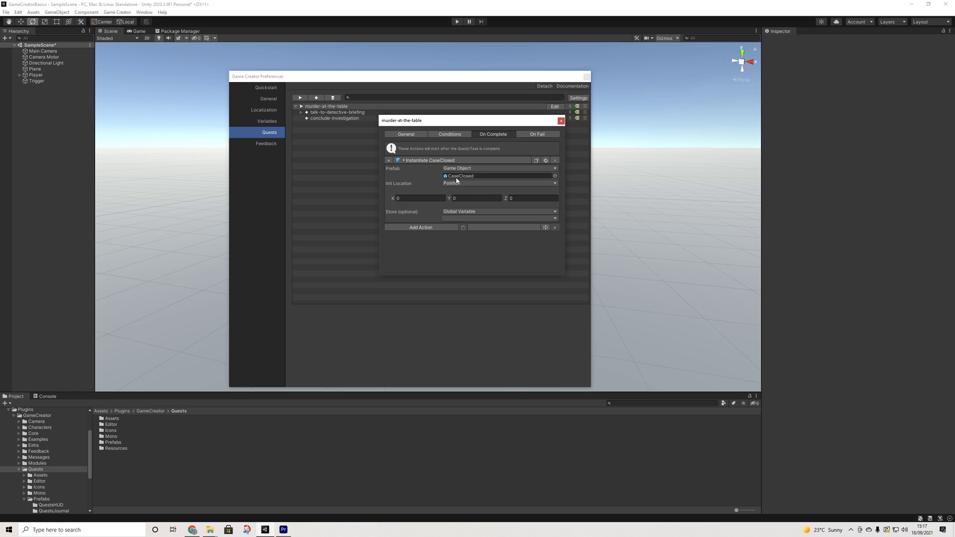
left_click(457, 160)
Step: Add a Quest Restart action to the quest's On Fail list
left_click(531, 134)
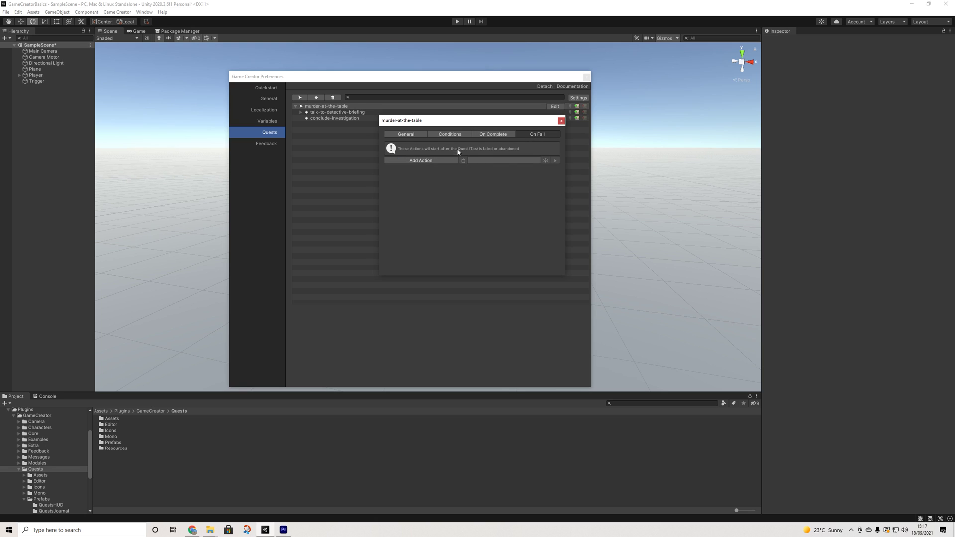
left_click(420, 161)
left_click(415, 204)
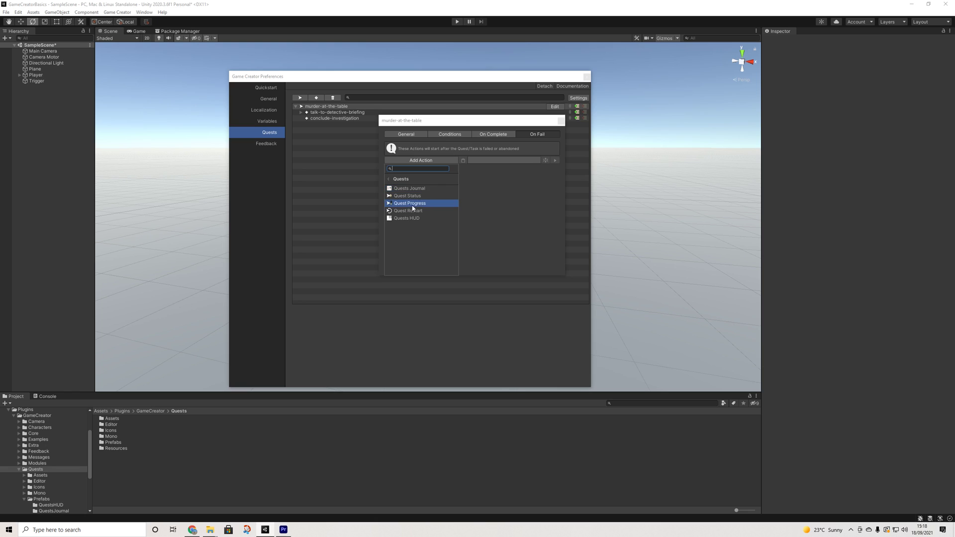
left_click(408, 210)
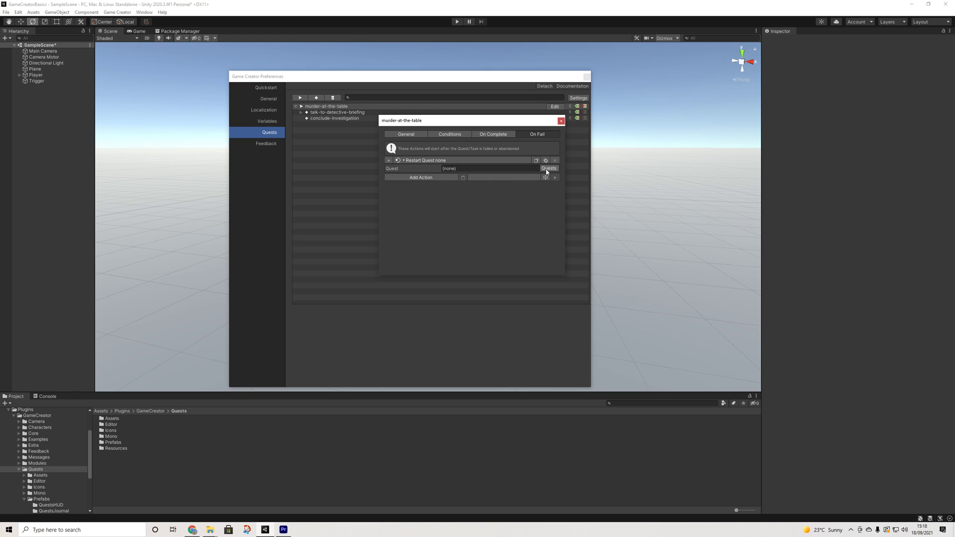
key("Escape")
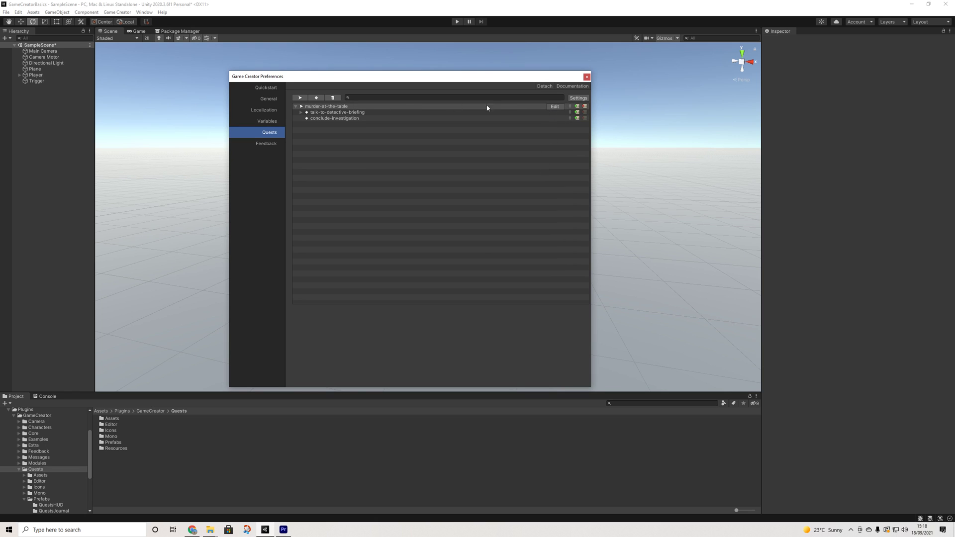
Step: Point the Restart Quest action at murder-at-the-table, then delete the action
left_click(555, 107)
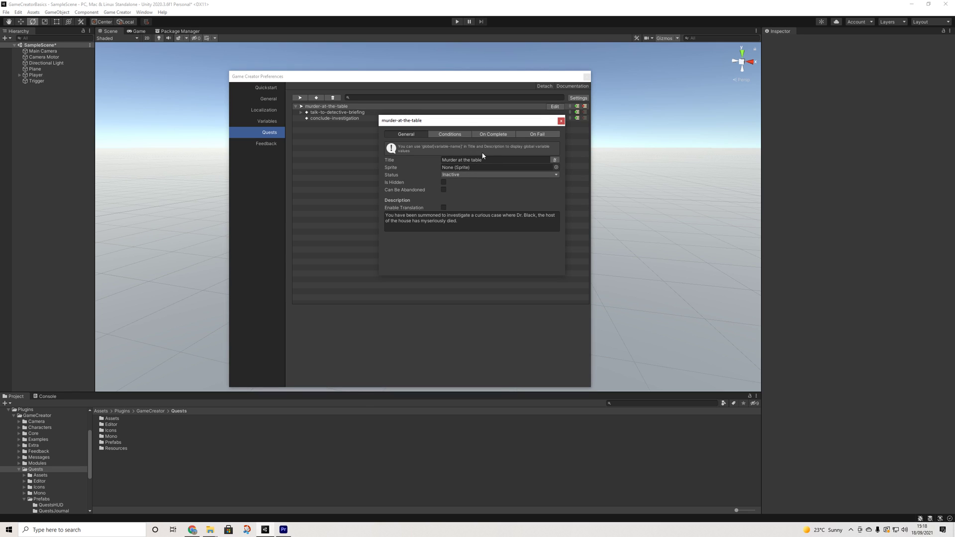
left_click(528, 135)
key("Escape")
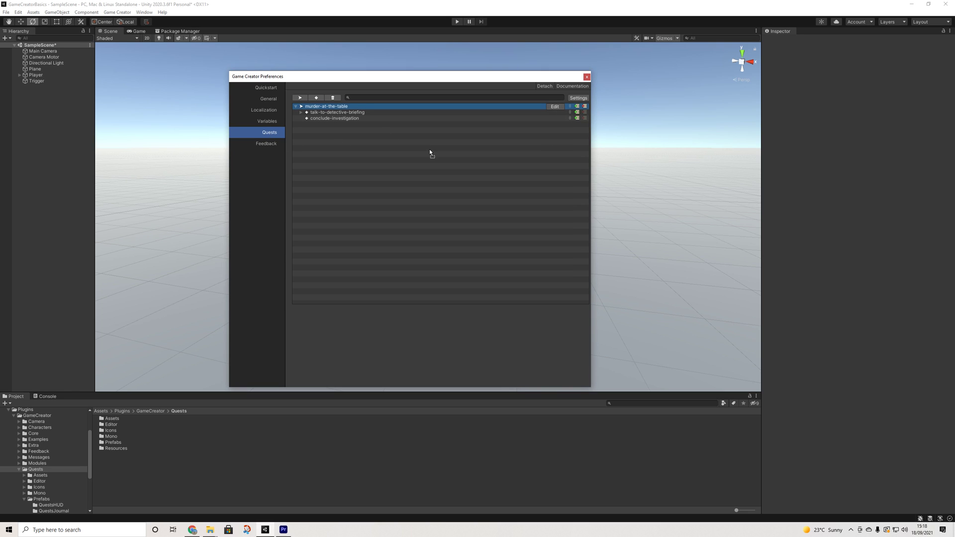
left_click_drag(430, 77, 218, 78)
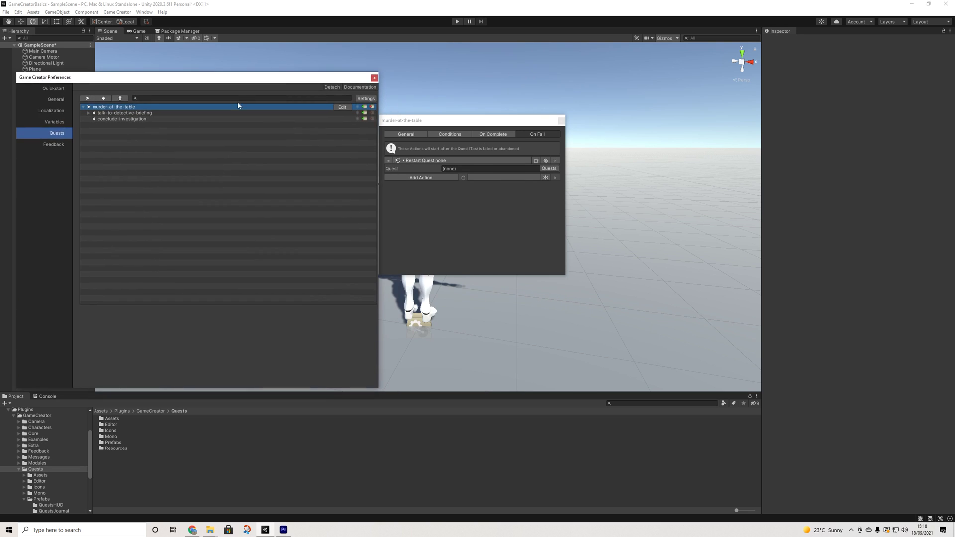
left_click_drag(132, 111, 452, 169)
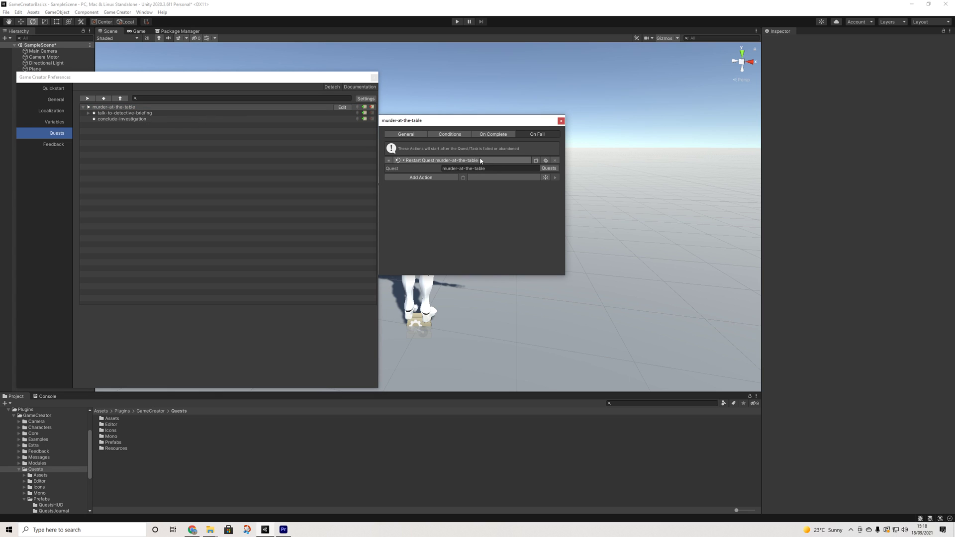
left_click(555, 162)
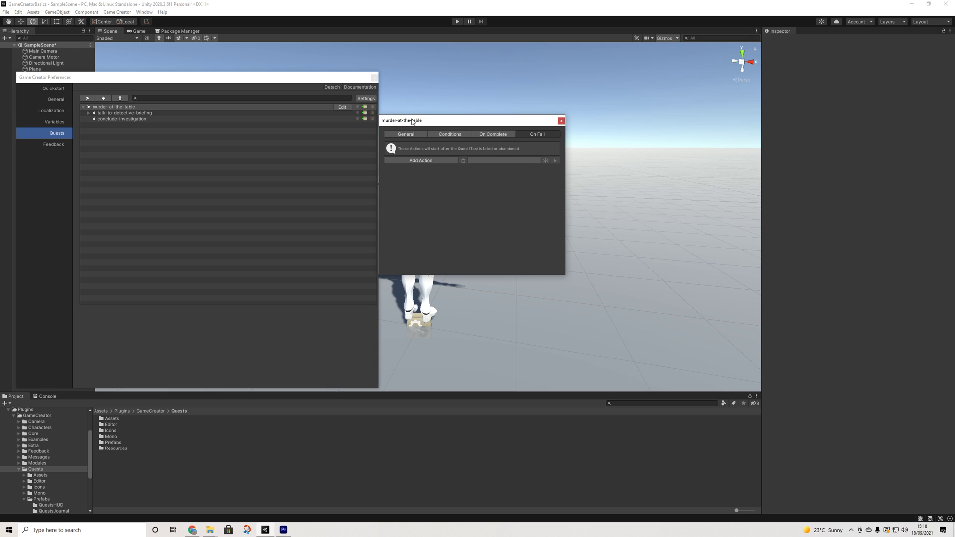
left_click_drag(412, 121, 551, 120)
left_click_drag(291, 79, 405, 60)
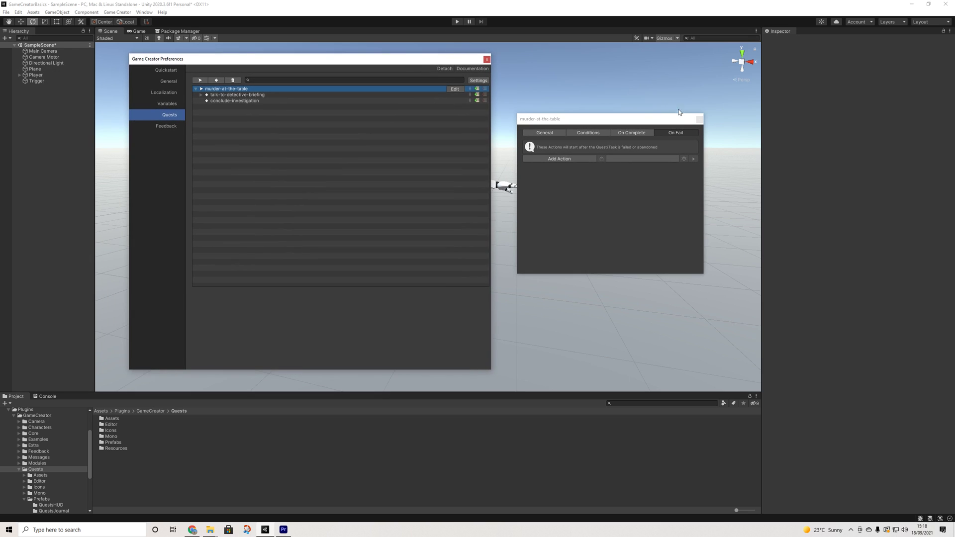
Step: Add a new task to murder-at-the-table and delete the destroy-7-inns task
left_click(699, 120)
left_click(222, 94)
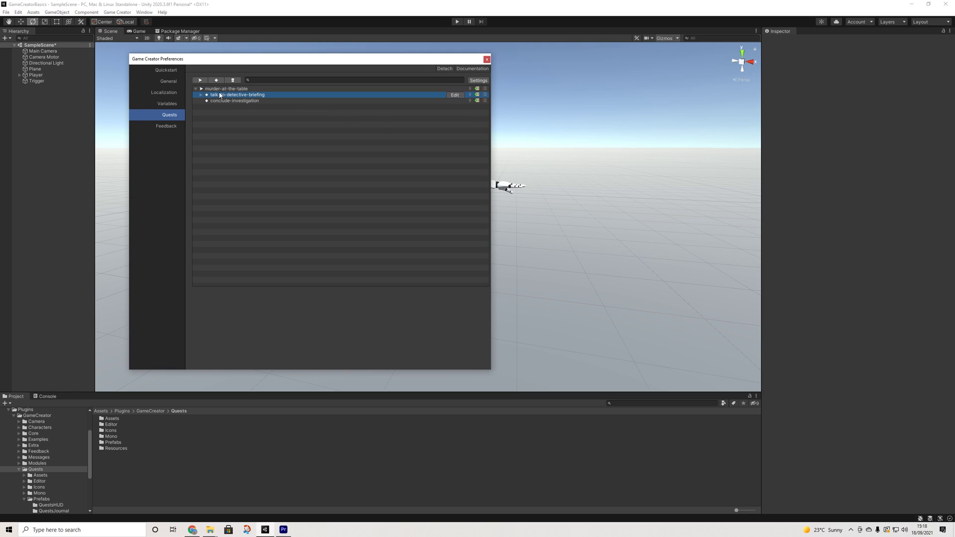
left_click(214, 89)
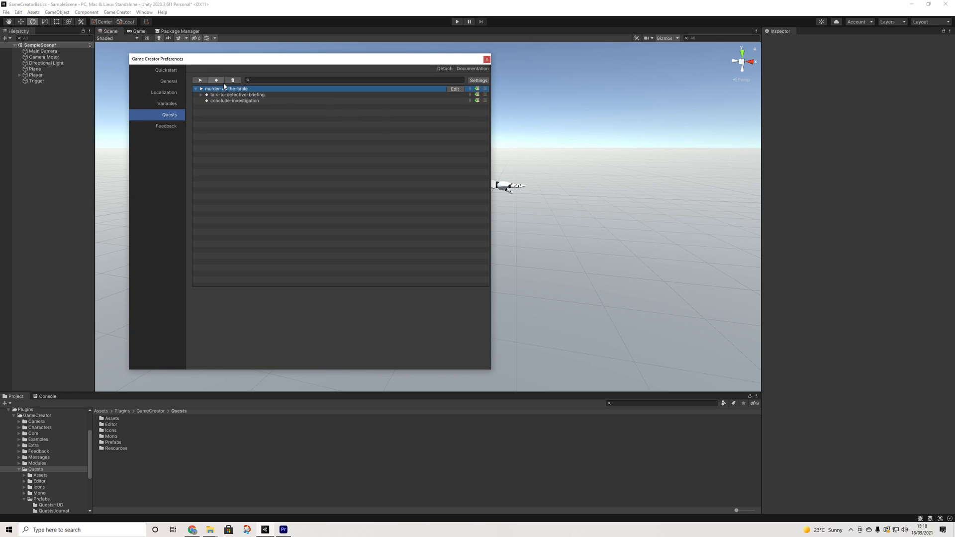
left_click(218, 81)
left_click(226, 107)
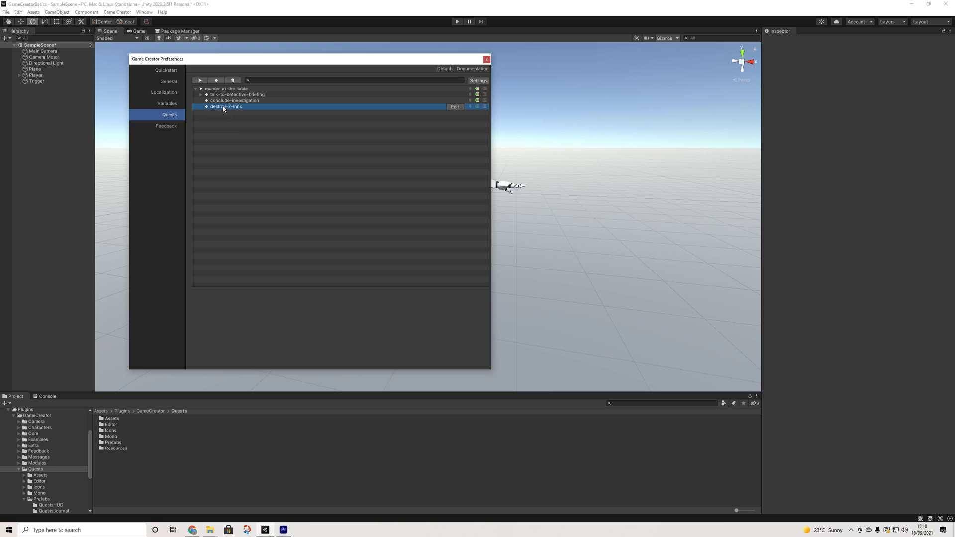
left_click(234, 80)
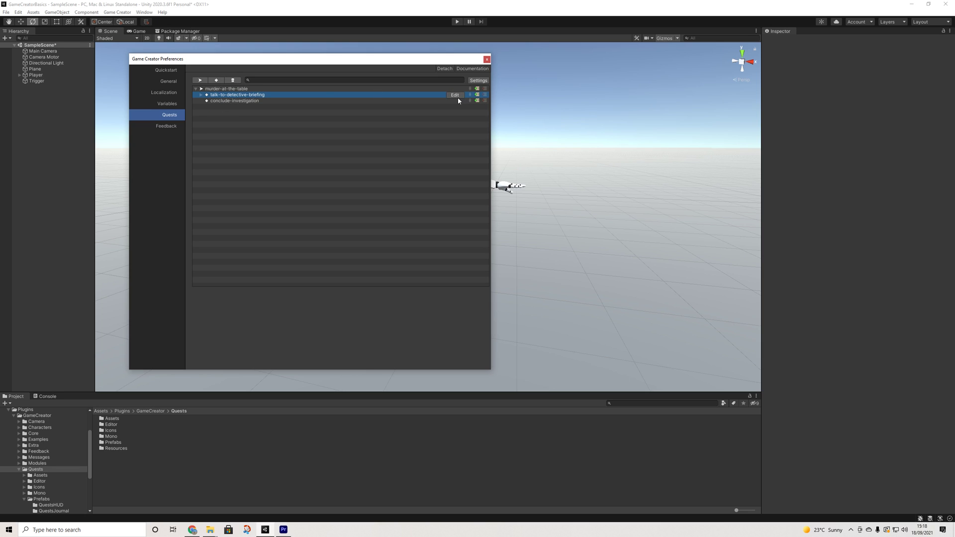
Step: Set the talk-to-detective-briefing task's Status to Active
left_click(455, 95)
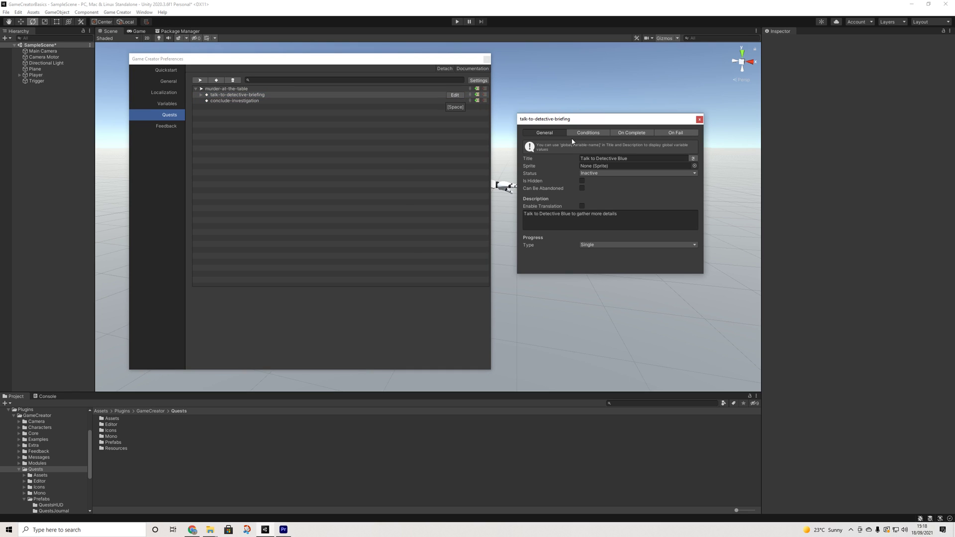
left_click(590, 173)
left_click(590, 188)
left_click(588, 132)
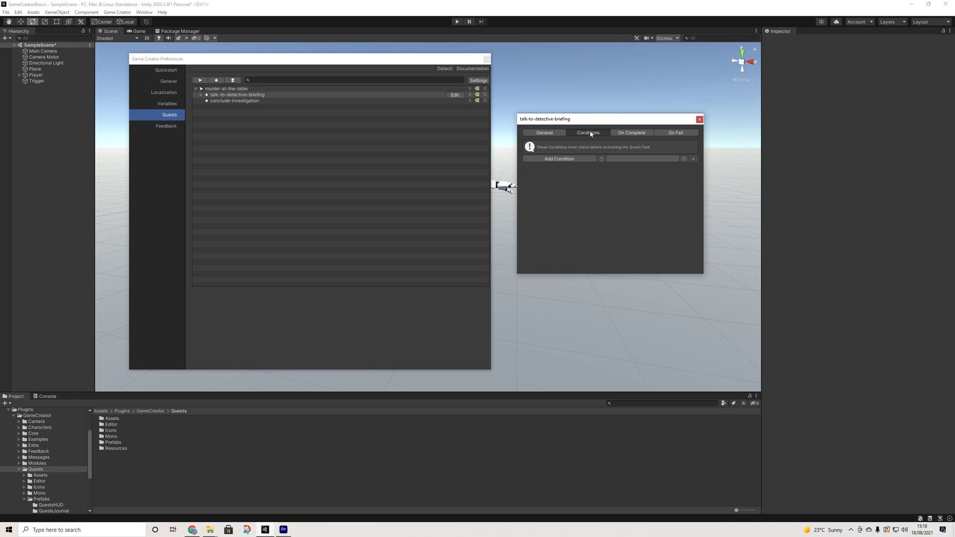
left_click(534, 133)
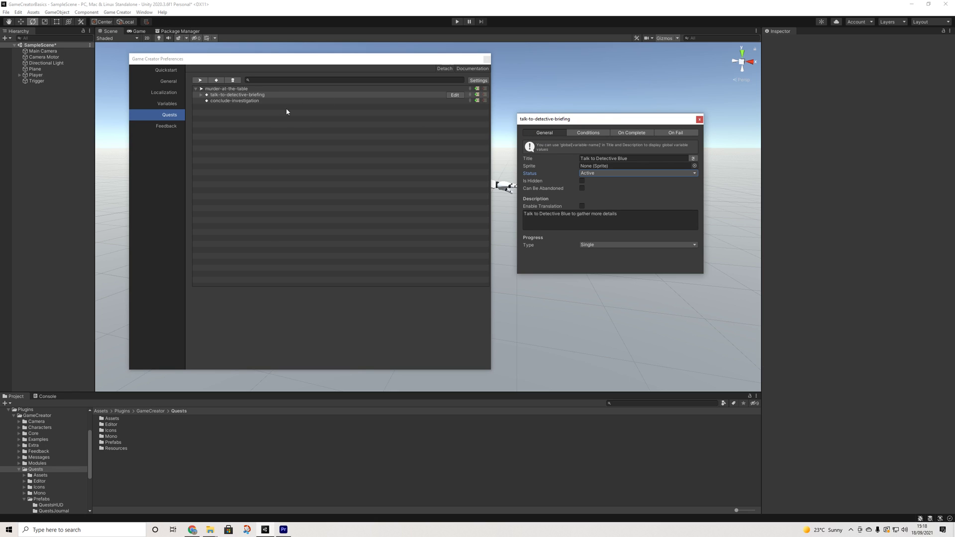
Step: Review the task's On Complete and On Fail actions, then close its editor
left_click(246, 95)
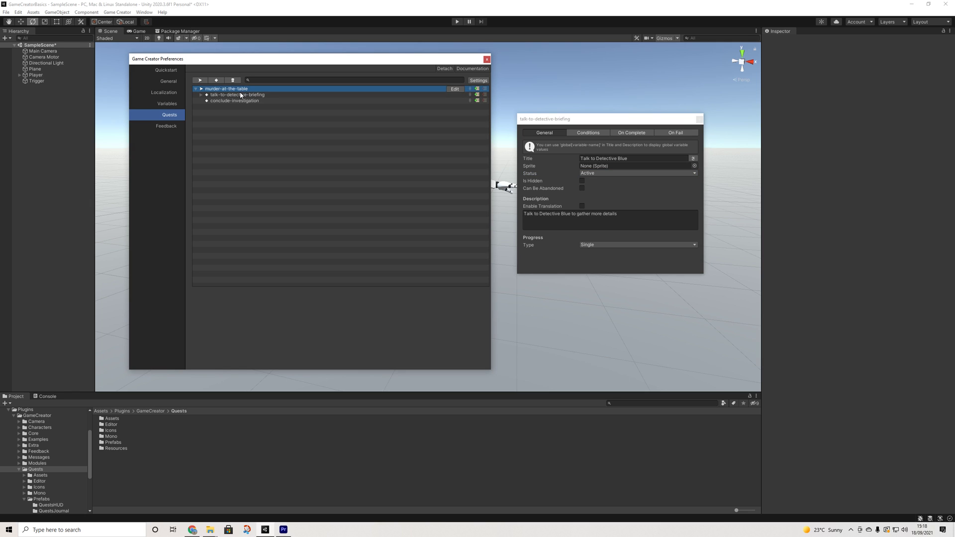
left_click(632, 133)
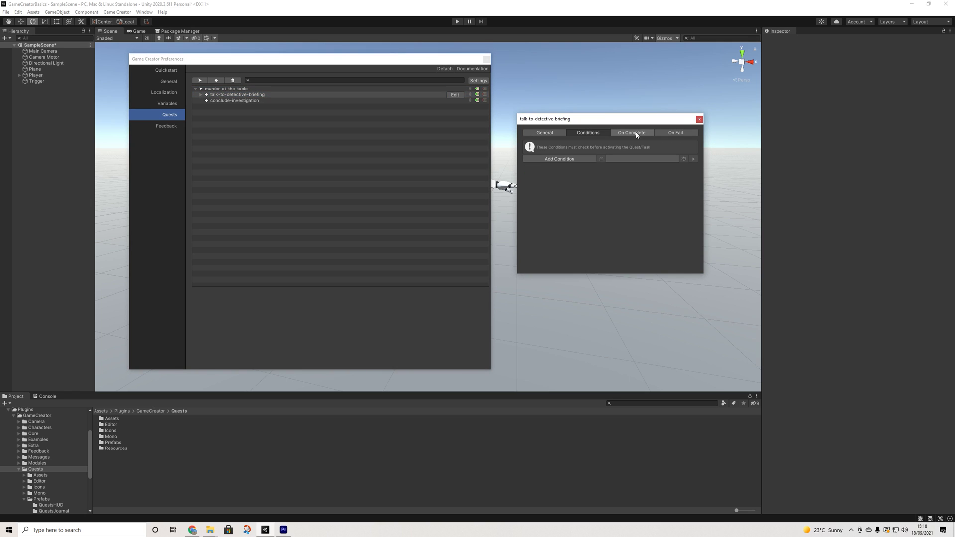
left_click(690, 133)
left_click(441, 117)
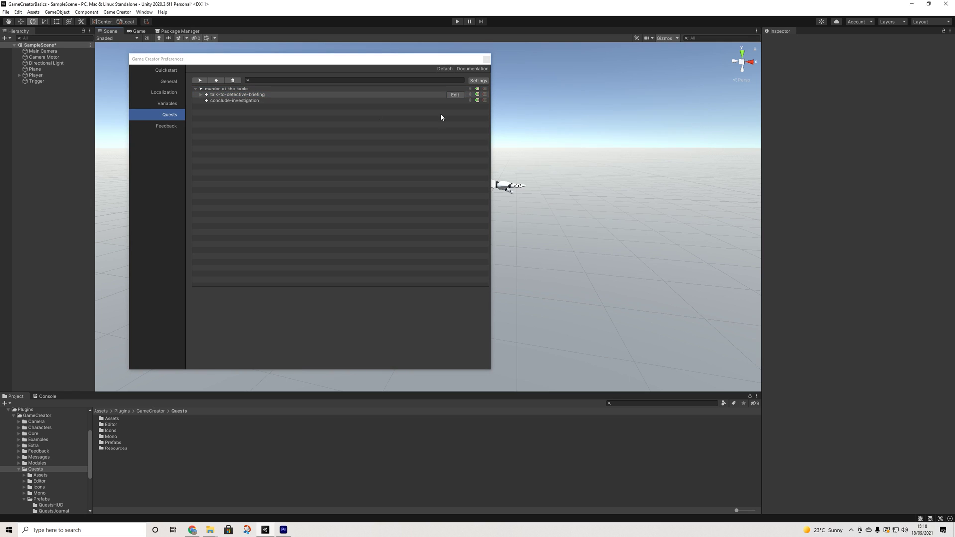
Step: Reopen the talk-to-detective-briefing task editor, keeping the task's name unchanged
left_click(201, 94)
left_click(223, 96)
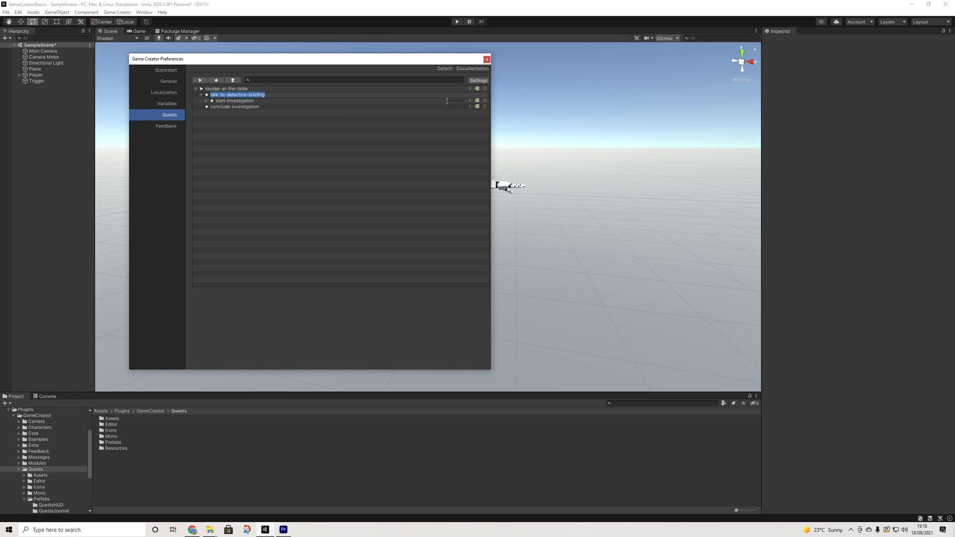
key("Return")
left_click(454, 95)
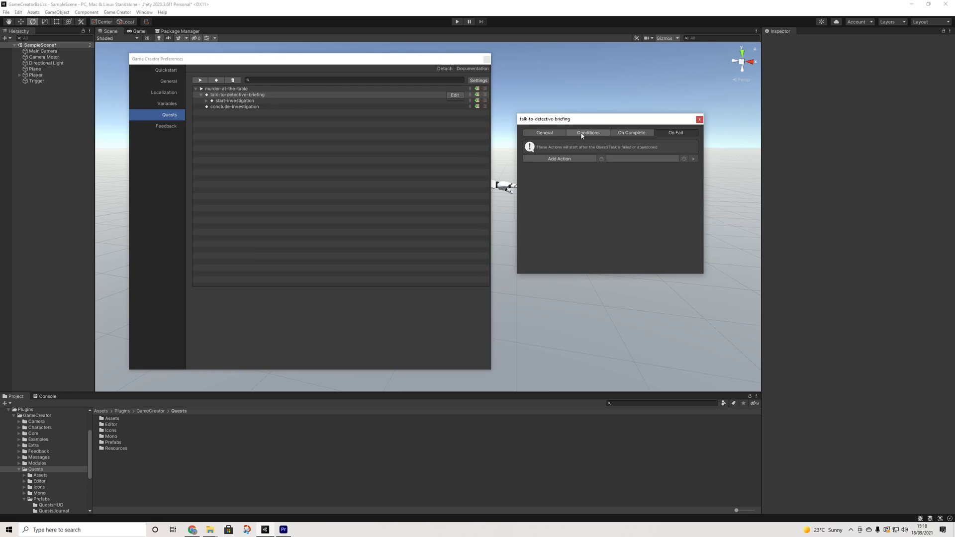
left_click(593, 134)
Step: Inspect activations of start-investigation, talk-to-lady-pink, talk-to-reverend-green, talk-to-colonel-red and examine-dr-black
left_click(556, 159)
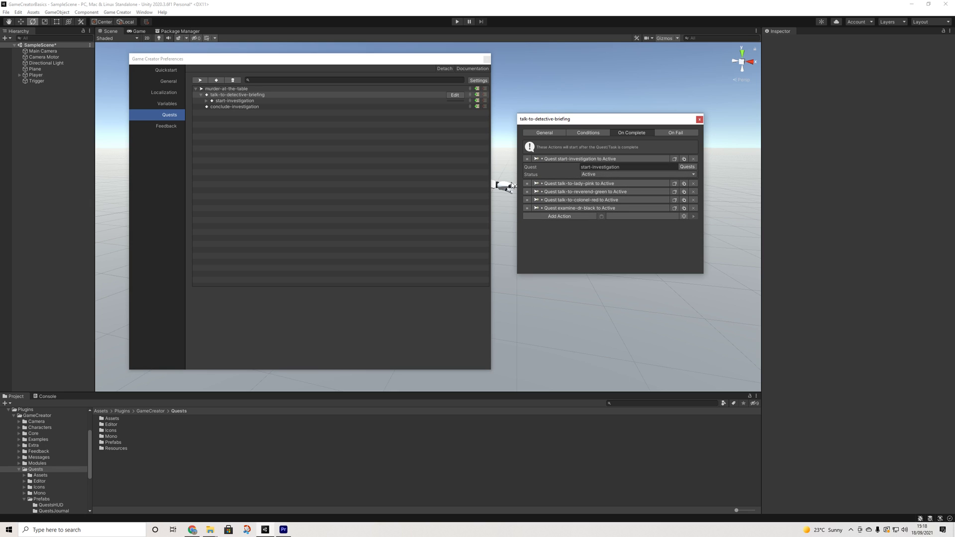
left_click(576, 183)
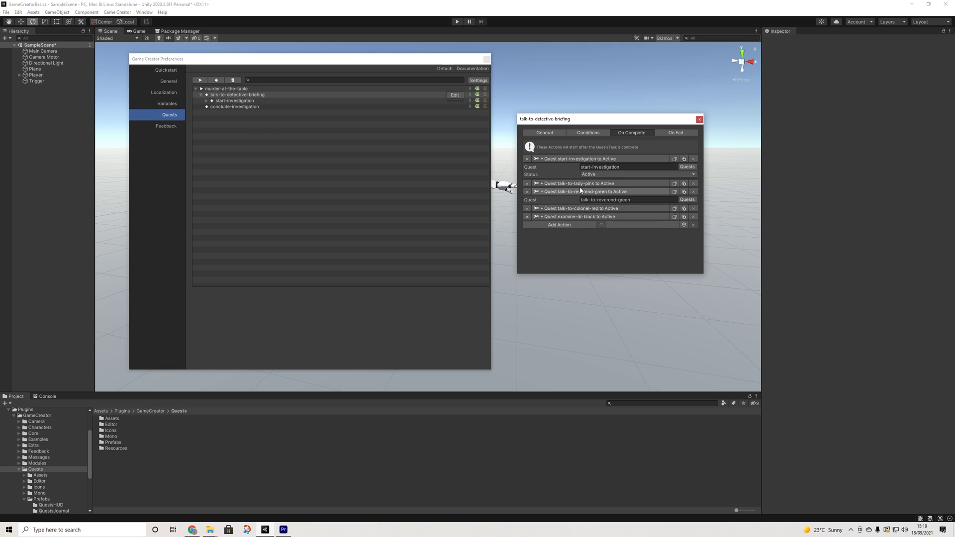
left_click(576, 208)
left_click(571, 232)
left_click(572, 257)
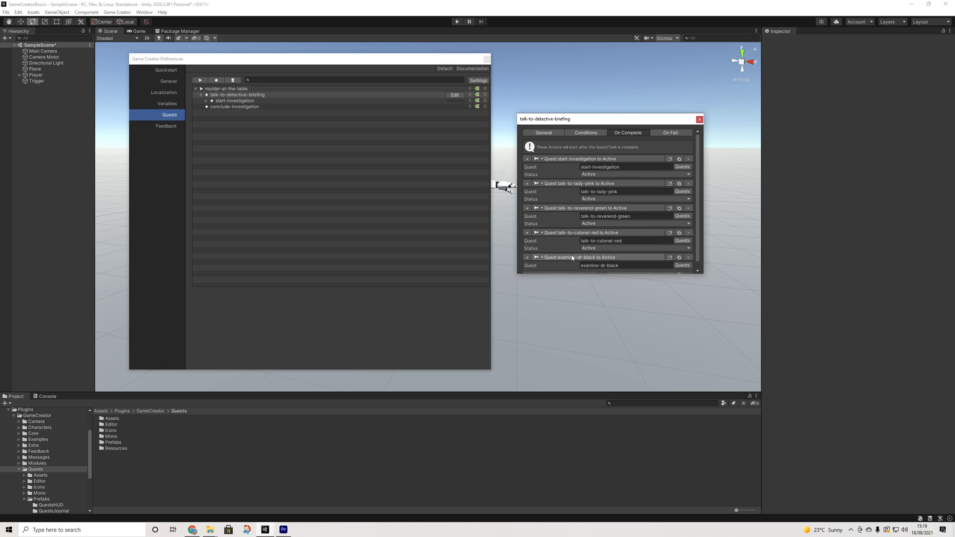
left_click(698, 119)
Step: Check that conclude-investigation's On Complete action completes the murder-at-the-table quest
left_click(237, 107)
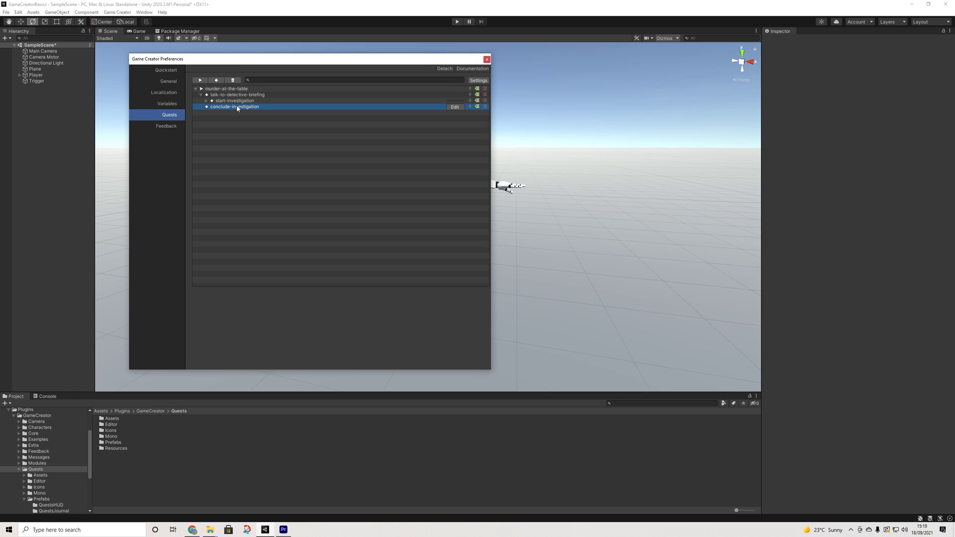
left_click(453, 107)
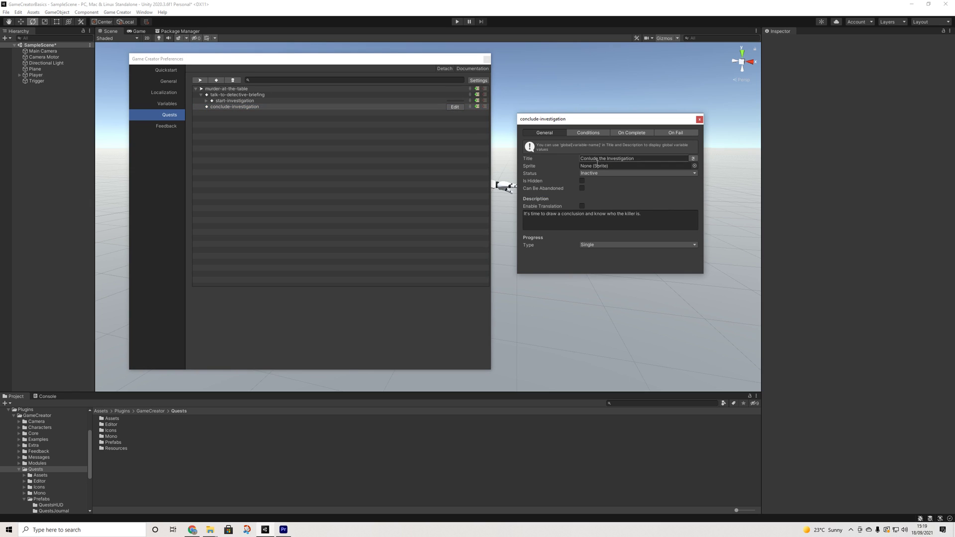
left_click(626, 133)
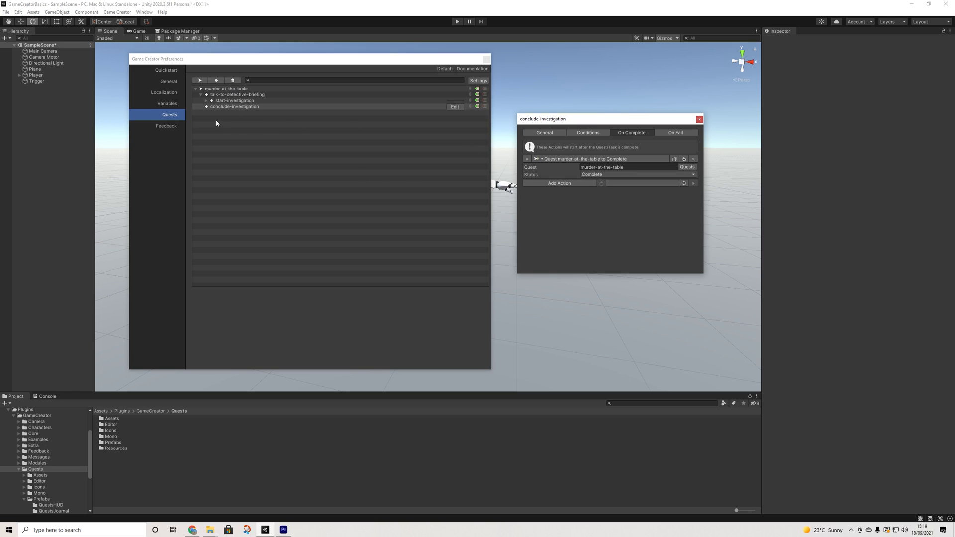
left_click(699, 119)
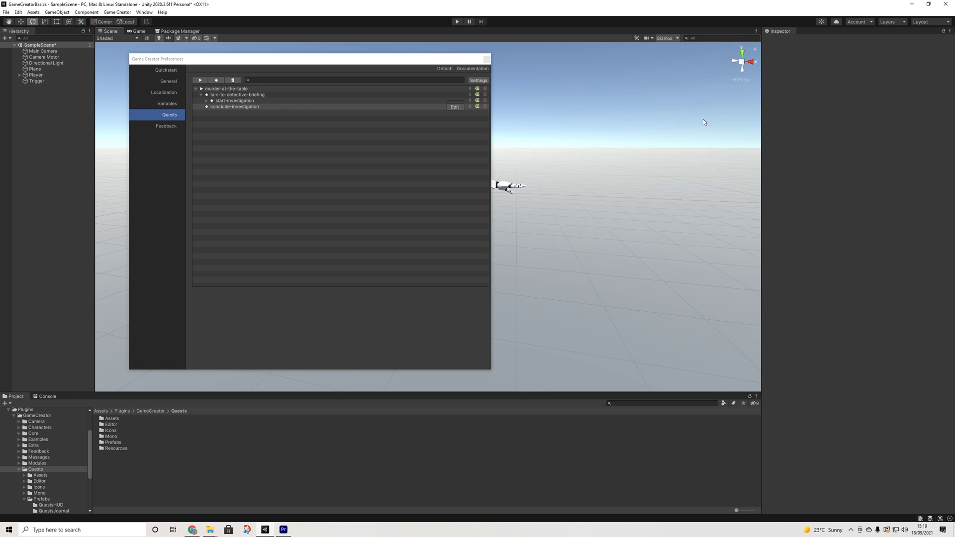
Step: Close the Game Creator Preferences window and select the Trigger
left_click(218, 89)
left_click(240, 95)
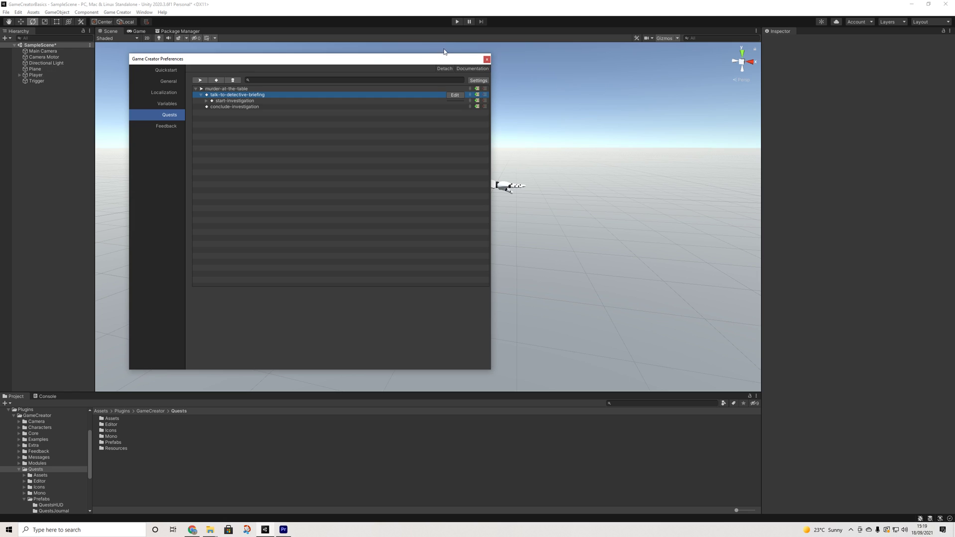
left_click(486, 59)
left_click(36, 81)
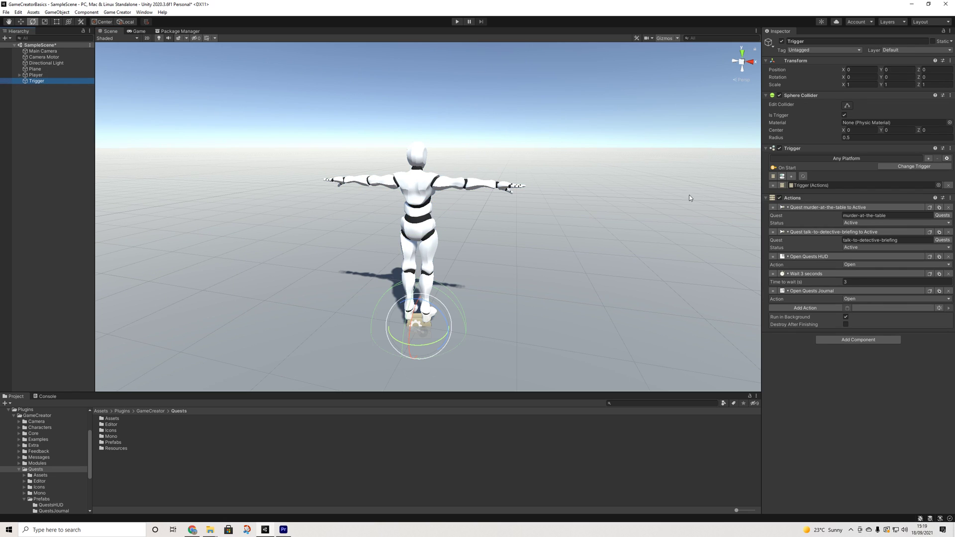
Step: Remove the Trigger's talk-to-detective-briefing activation and play-test tracking Murder at the table
left_click(948, 231)
left_click(459, 23)
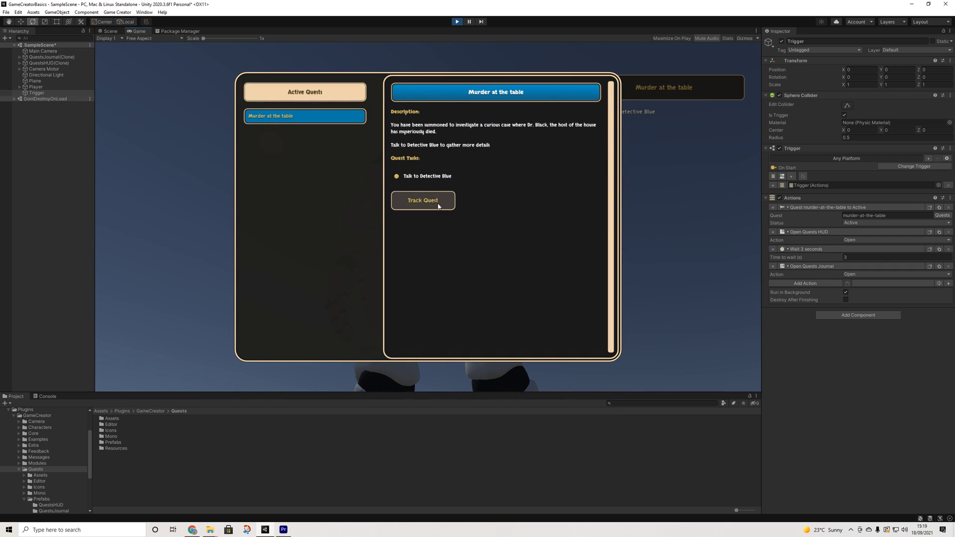
left_click(438, 204)
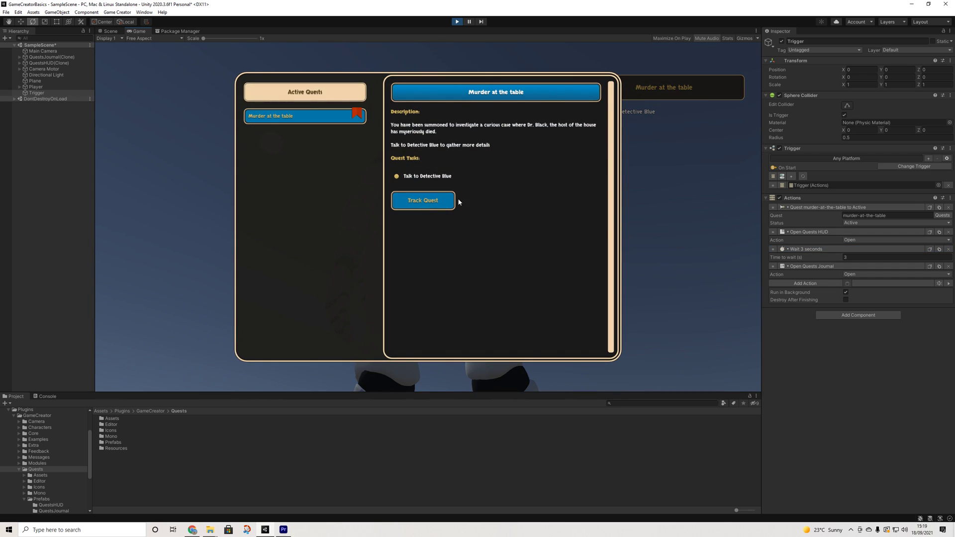
left_click(456, 22)
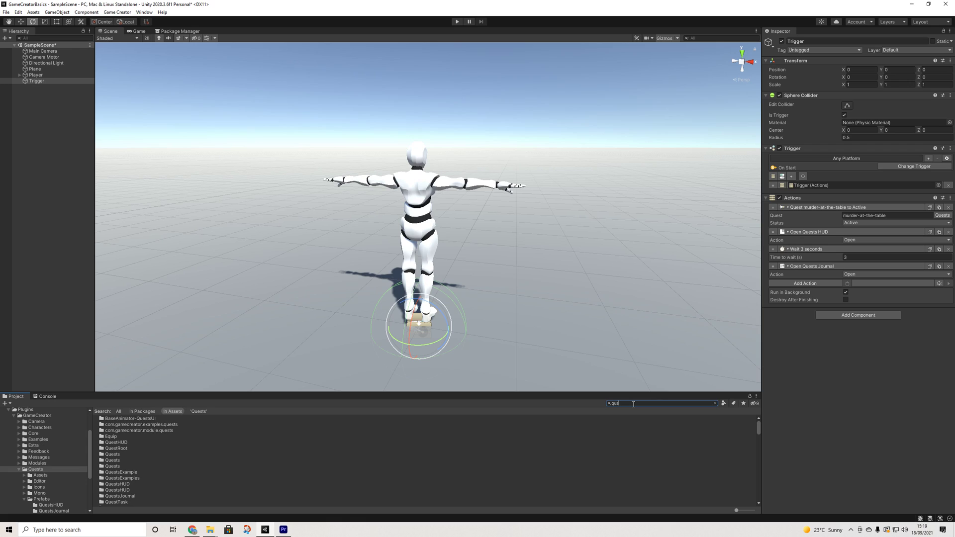
Step: Search the Project for the quests journal and open the QuestsJournal prefab
key("BackSpace")
type("est")
type("journal")
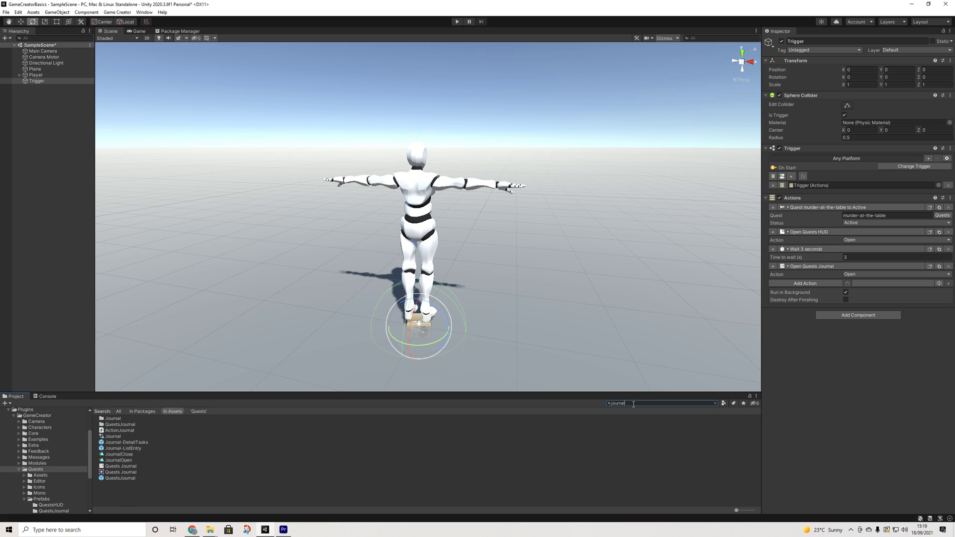
double_click(126, 475)
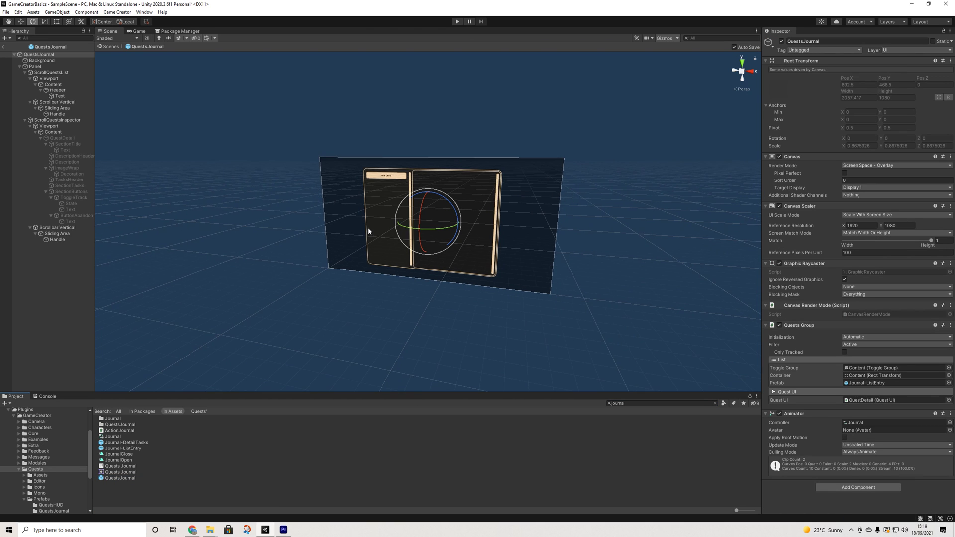
mouse_move(459, 212)
left_mouse_down("alt")
mouse_move(450, 214)
mouse_move(499, 213)
mouse_move(461, 207)
left_mouse_up("alt")
Step: Inspect the quest list objects: Background, Panel, ScrollQuestsList, Viewport, Content, Header and scrollbar
left_click(39, 61)
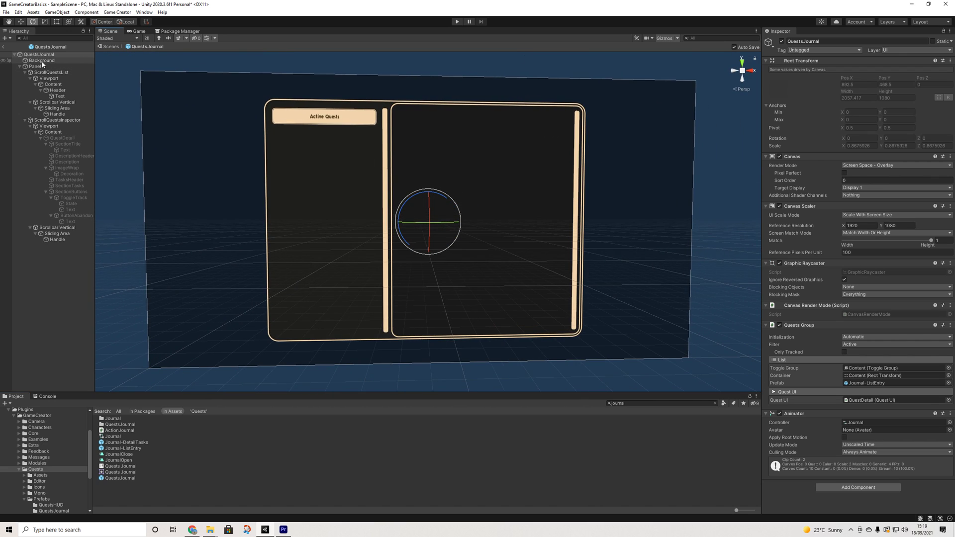
left_click(38, 67)
left_click(47, 73)
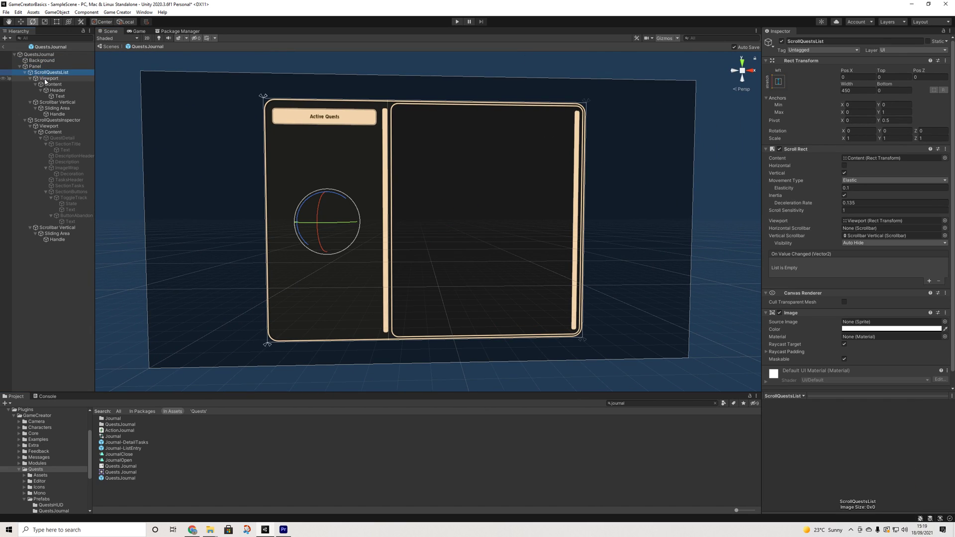
left_click(46, 78)
left_click(47, 84)
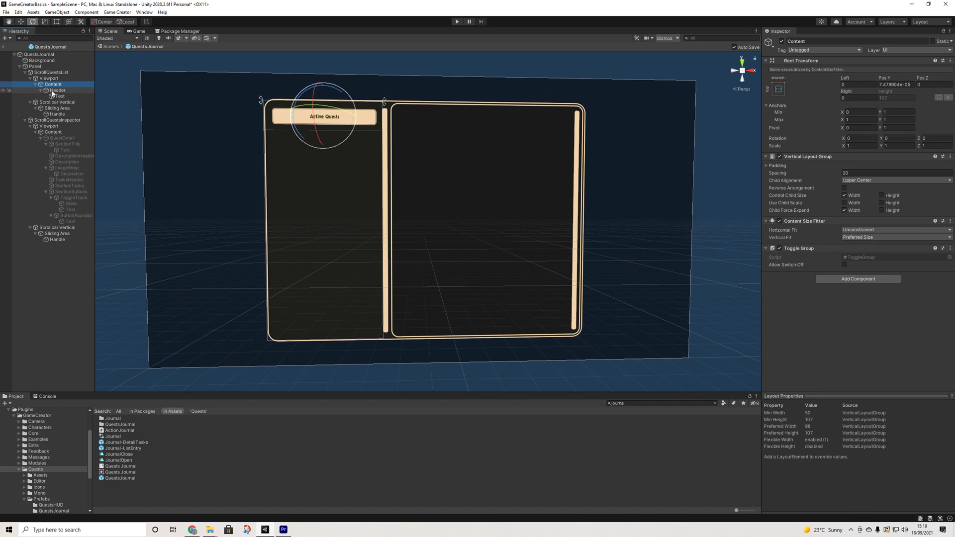
left_click(54, 90)
left_click(57, 96)
left_click(58, 108)
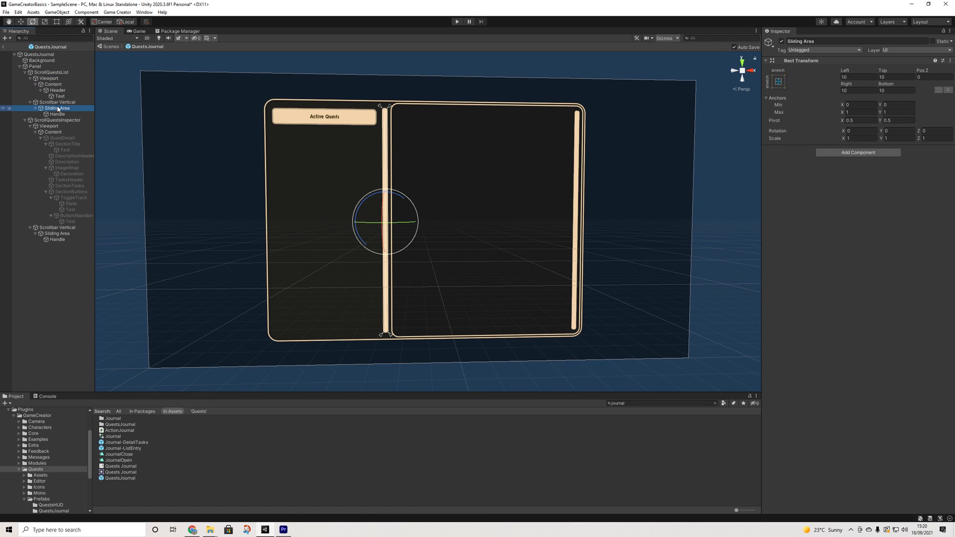
left_click(57, 103)
left_click(57, 108)
left_click(56, 115)
Step: Inspect the ScrollQuestsInspector, its Content, QuestDetail and ImageWrap, then the QuestsJournal root
left_click(55, 120)
left_click(53, 132)
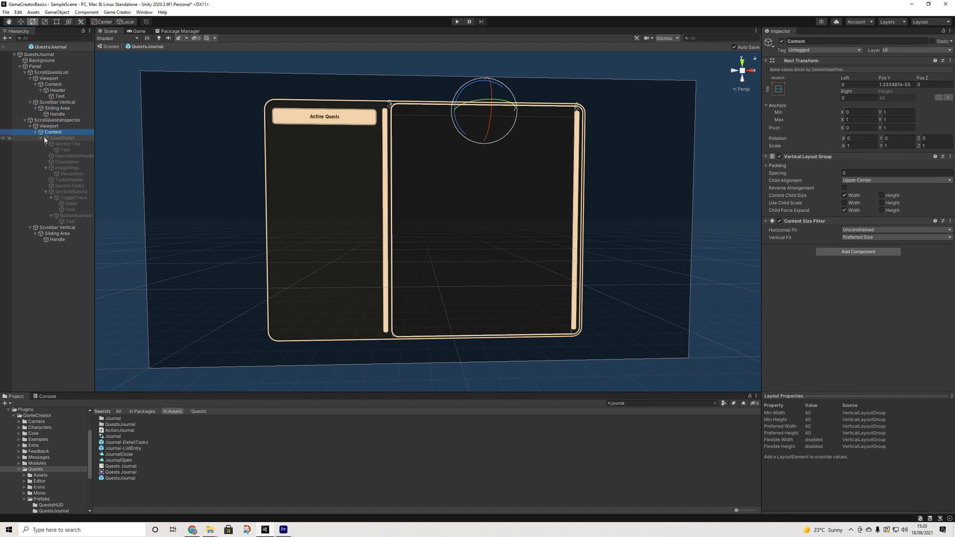
left_click(60, 138)
left_click(46, 143)
left_click(55, 156)
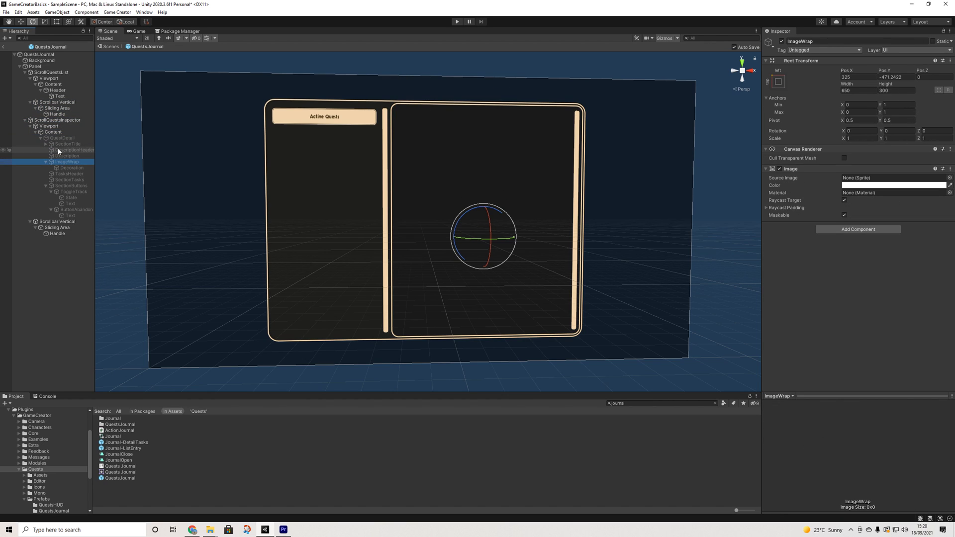
left_click(56, 231)
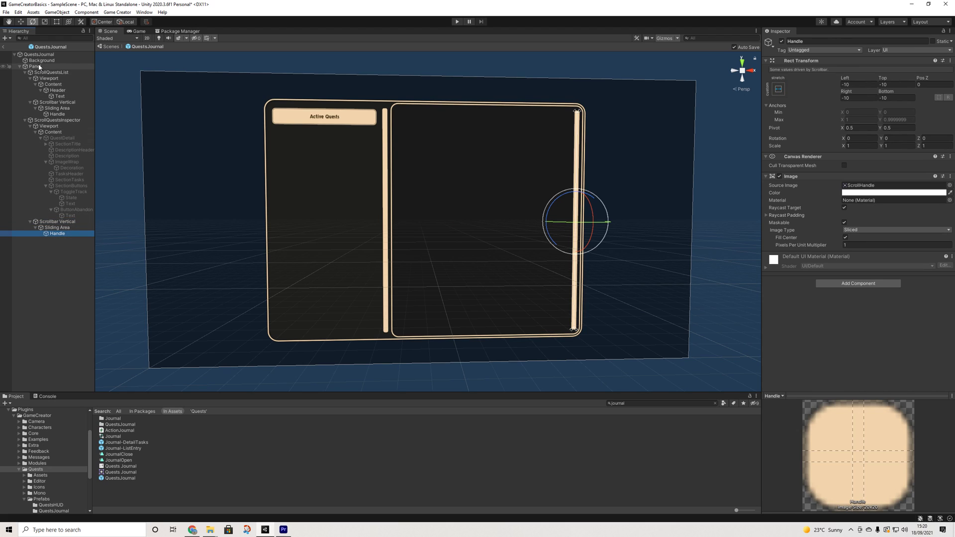
left_click(55, 55)
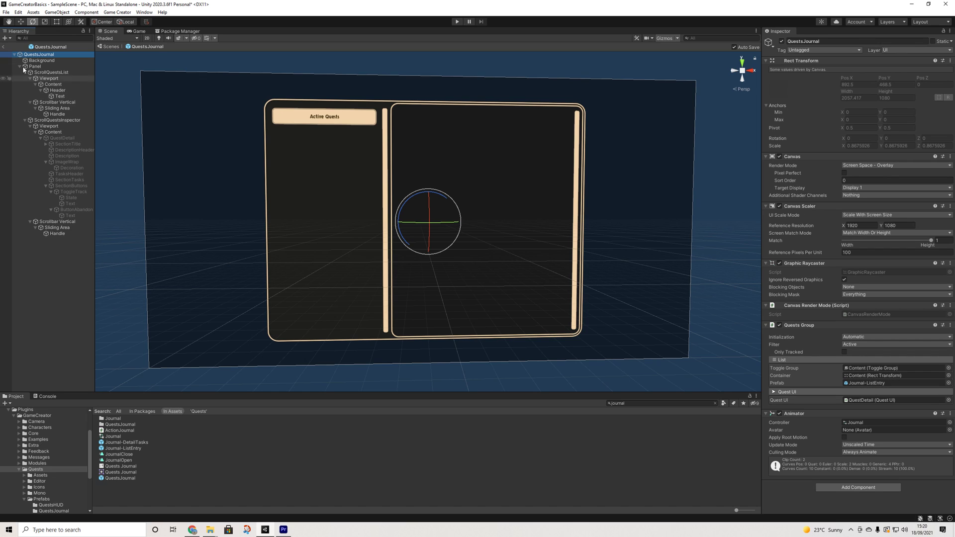
left_click(39, 61)
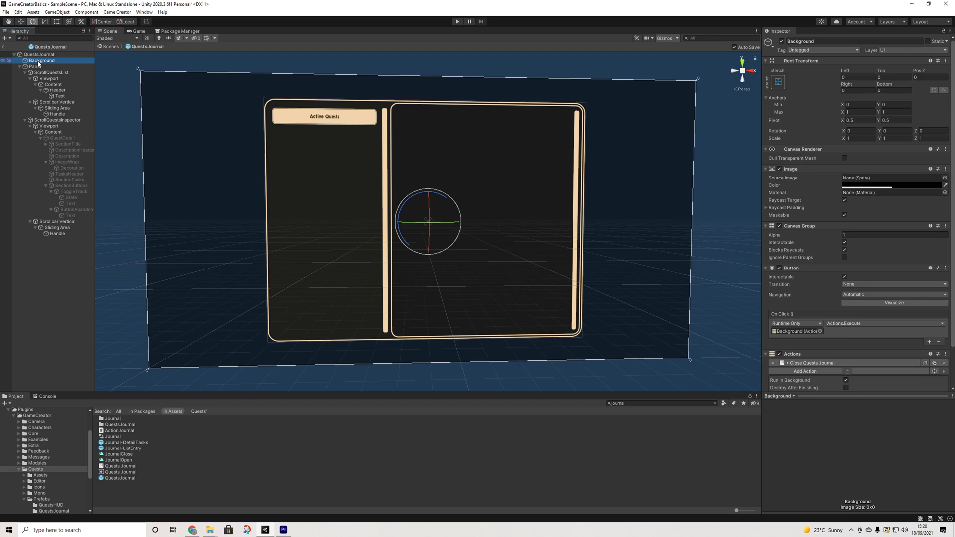
left_click(62, 138)
scroll(850, 295, "down", 10)
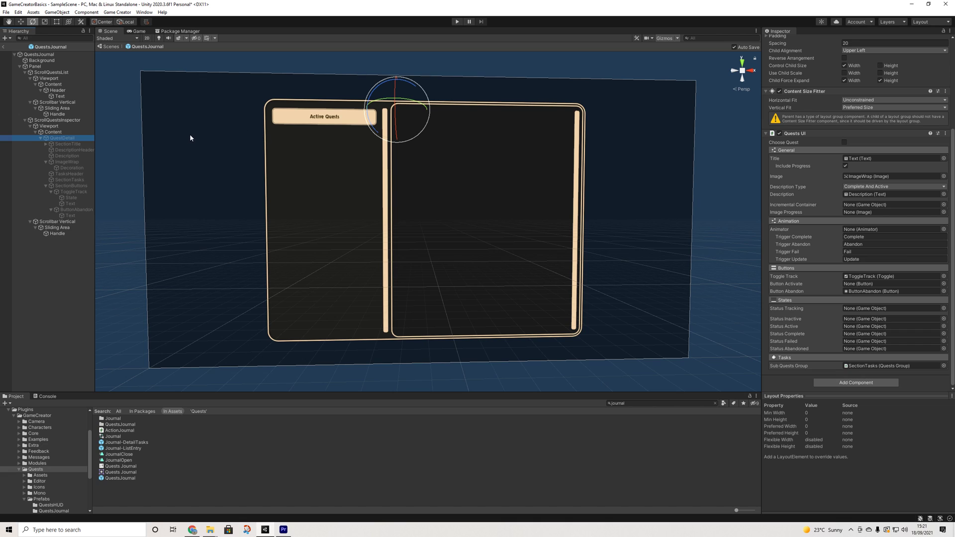
left_click(3, 47)
Step: Orbit and zoom the Scene view around the character on the plane
scroll(405, 199, "down", 2)
scroll(409, 229, "up", 1)
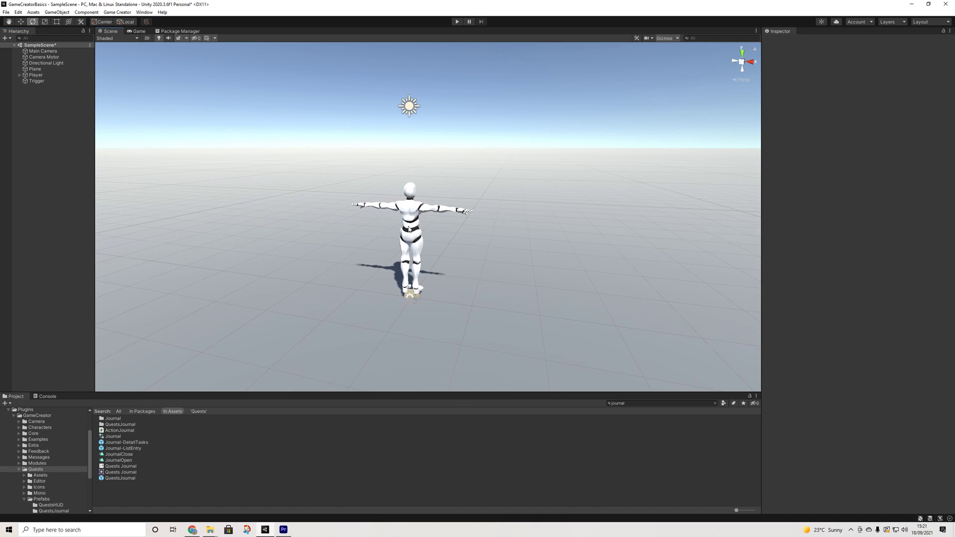
left_click_drag(409, 228, 339, 225, "alt")
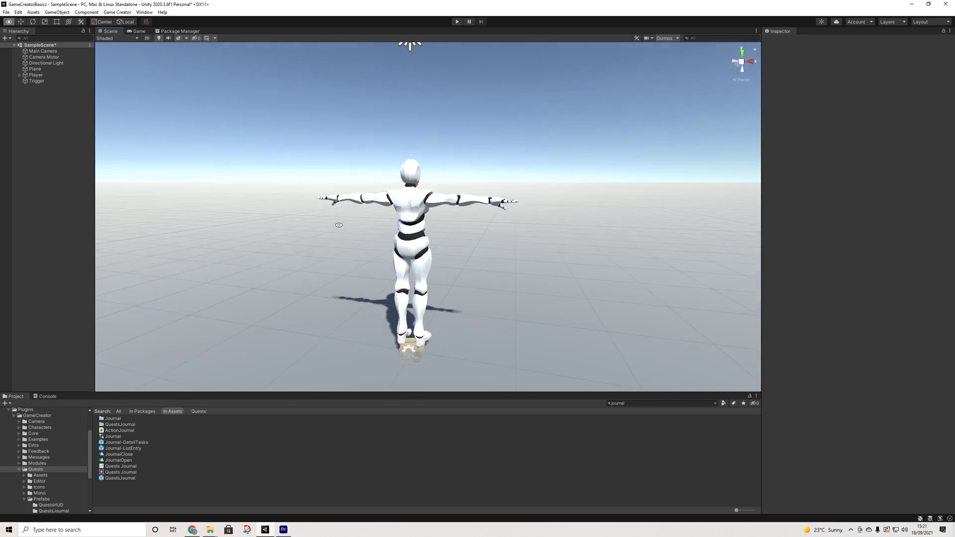
scroll(340, 219, "down", 6)
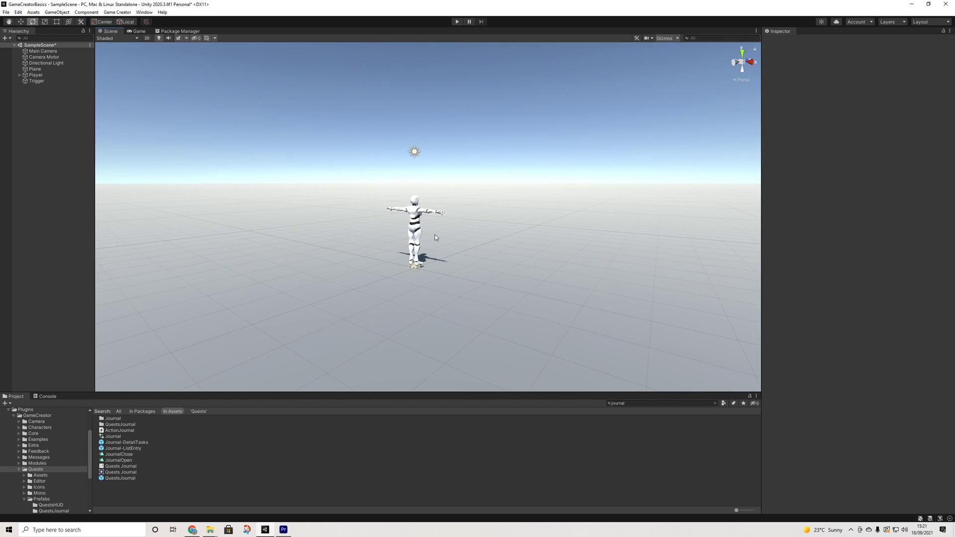